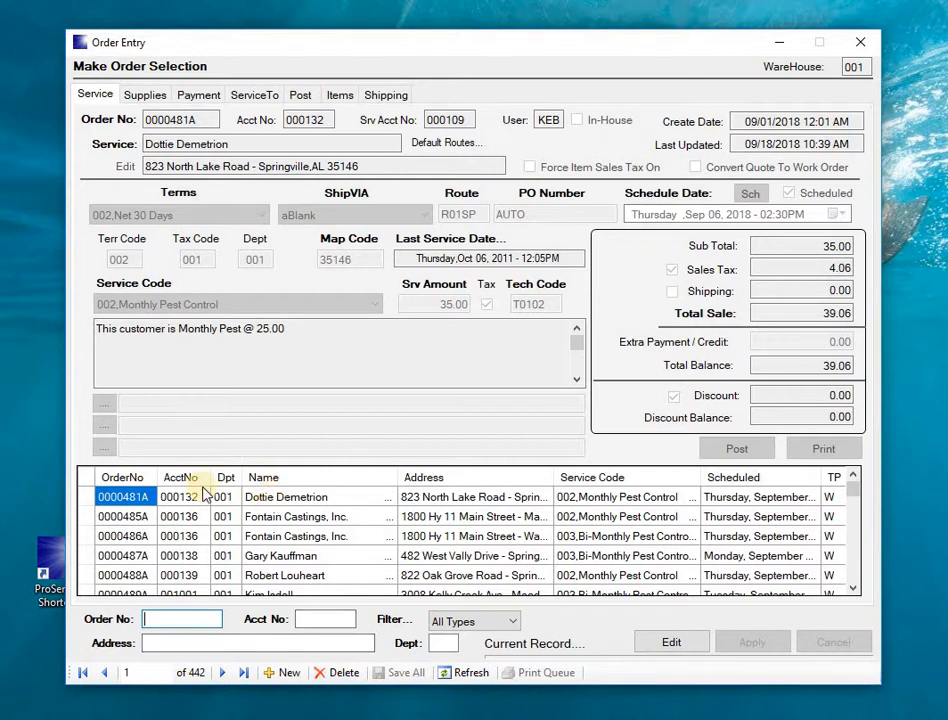
# Step: Select the first work order, minimize Order Entry, and open Utility > Global WO Cancellation
pyautogui.click(89, 500)
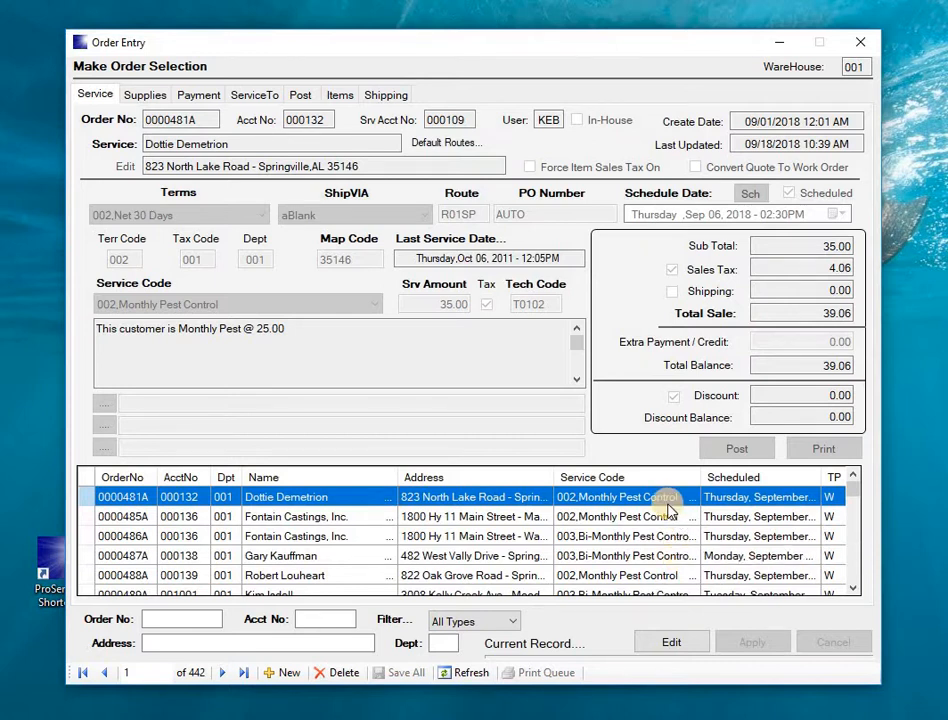
pyautogui.click(778, 44)
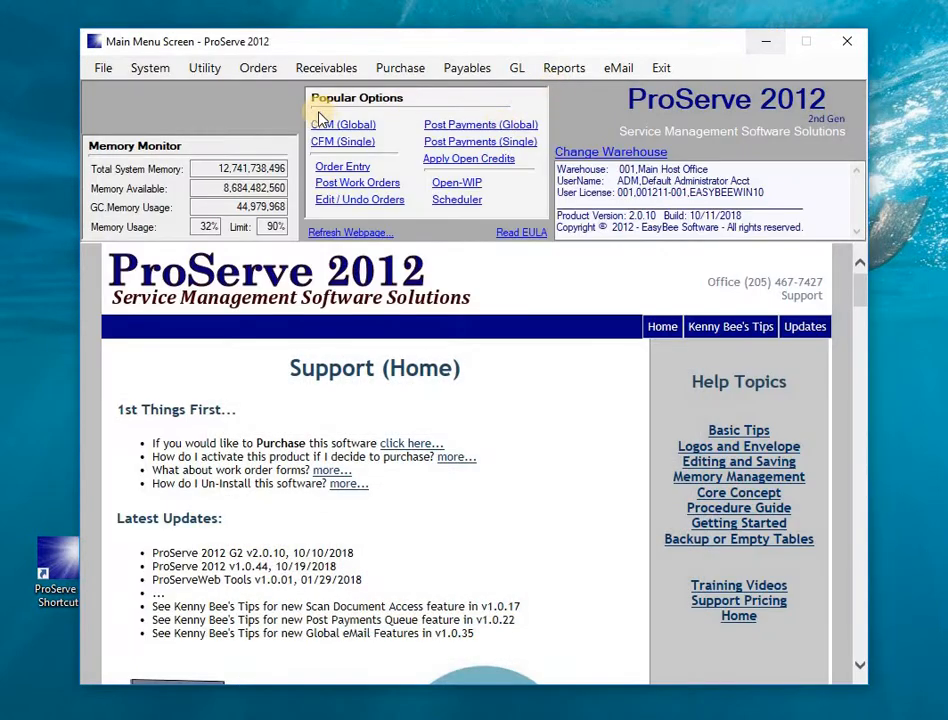
pyautogui.click(205, 68)
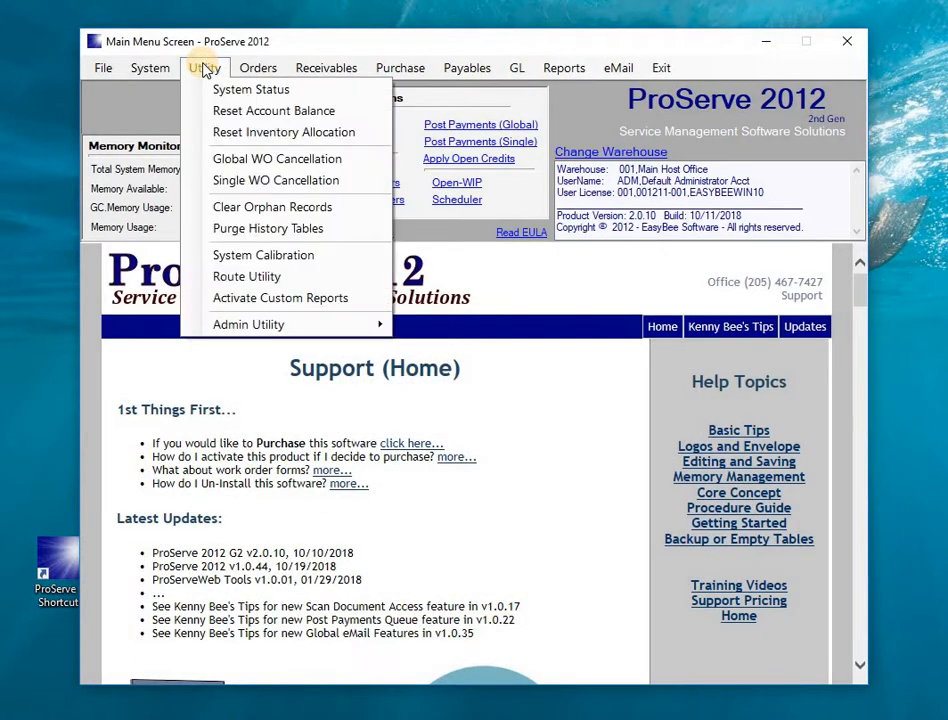
pyautogui.click(258, 168)
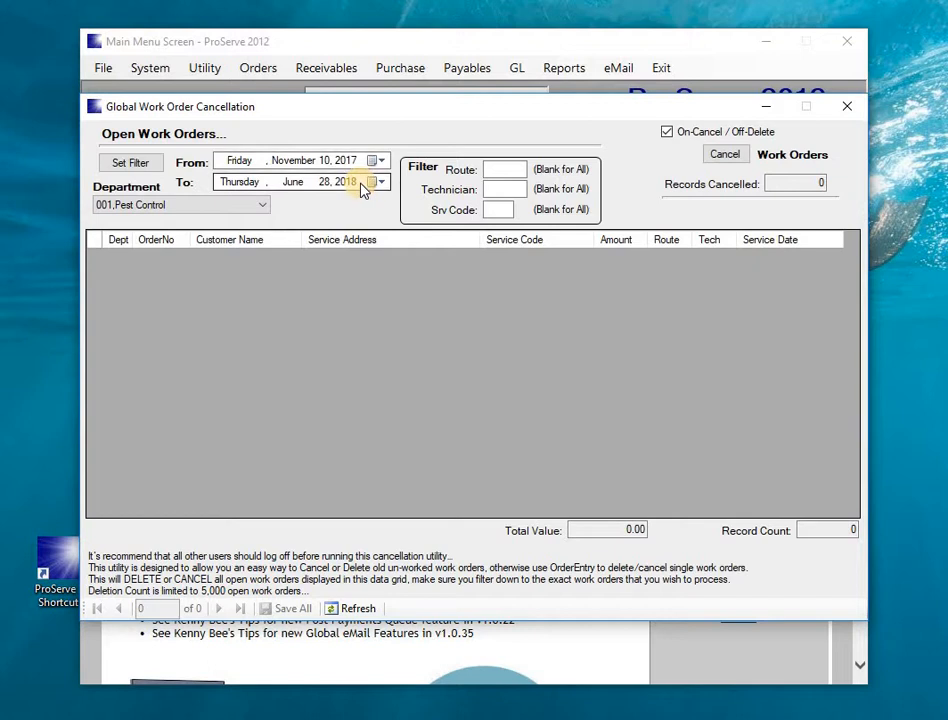
# Step: Filter the open orders with an end date of August 25, 2018
pyautogui.click(379, 183)
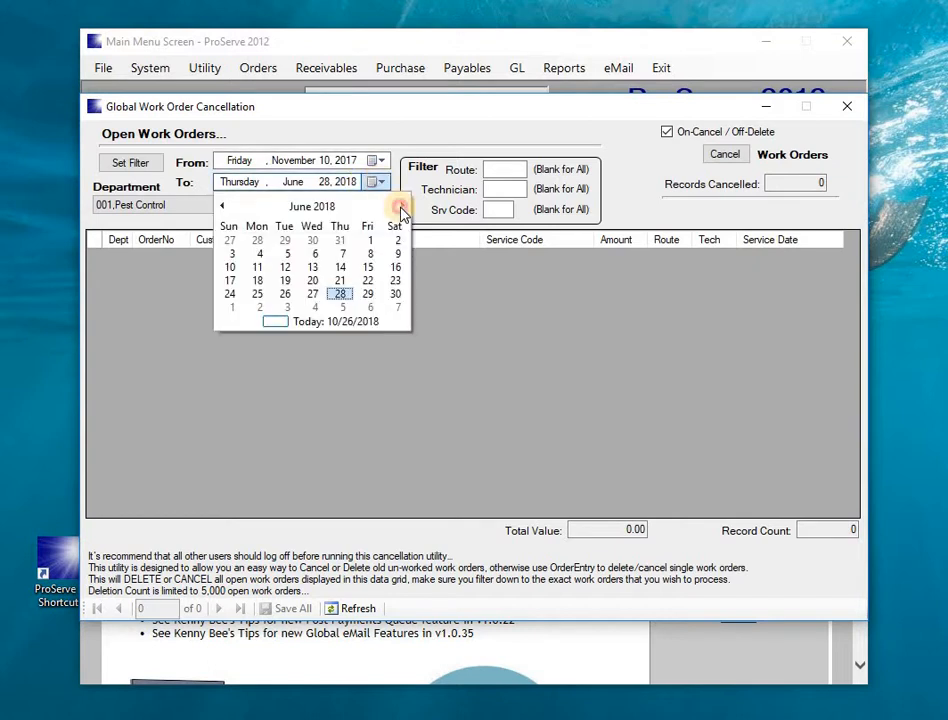
pyautogui.click(400, 206)
pyautogui.click(401, 207)
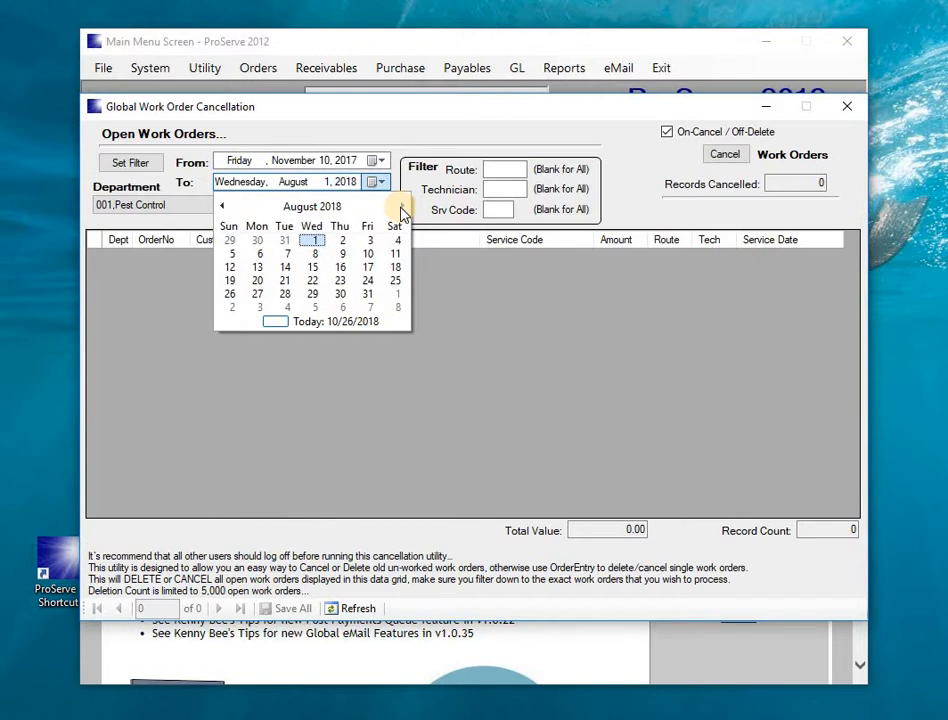
pyautogui.click(395, 280)
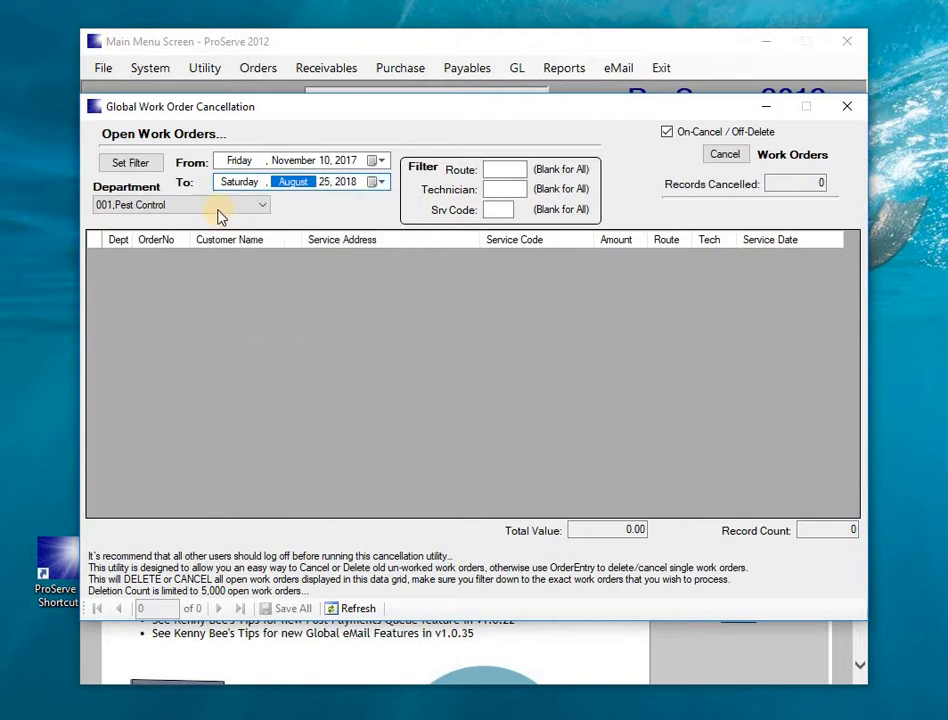
pyautogui.click(140, 164)
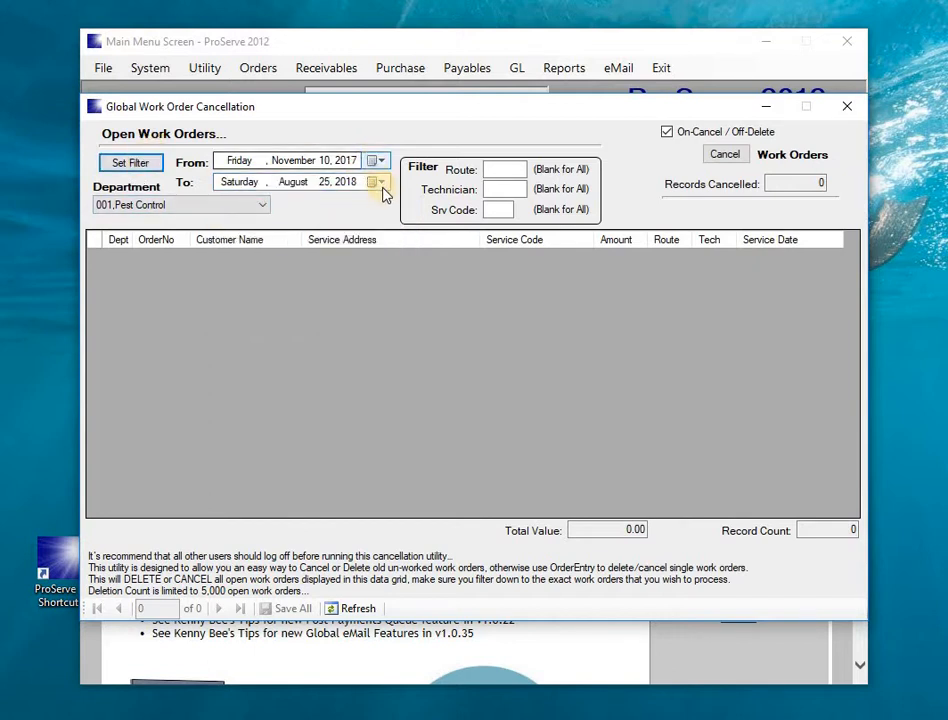
# Step: Change the end date to September 29, 2018 and reapply the filter
pyautogui.click(381, 184)
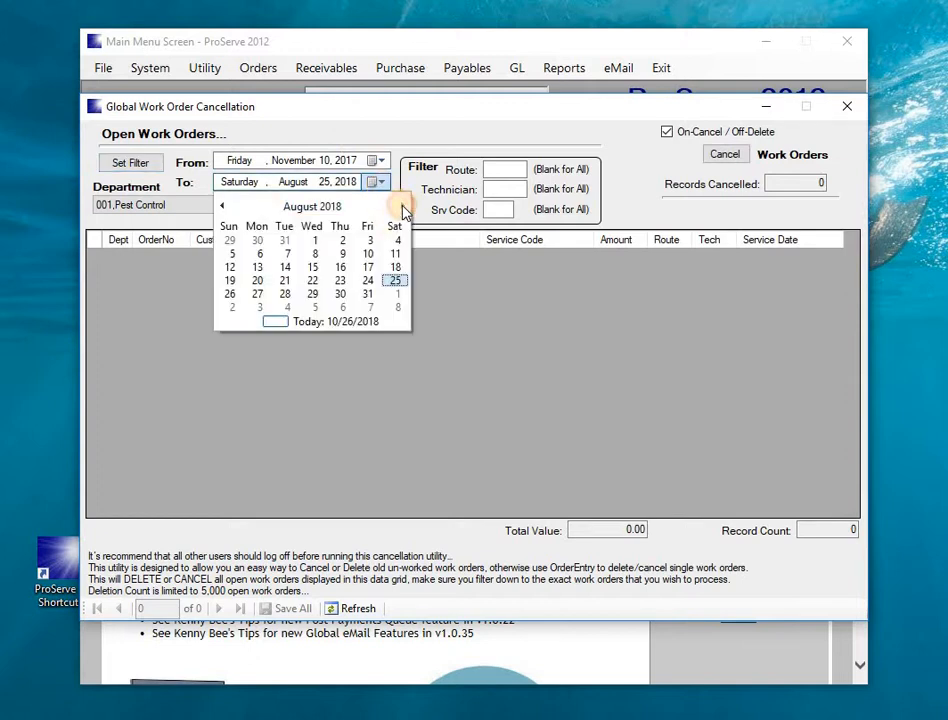
pyautogui.click(403, 209)
pyautogui.click(396, 294)
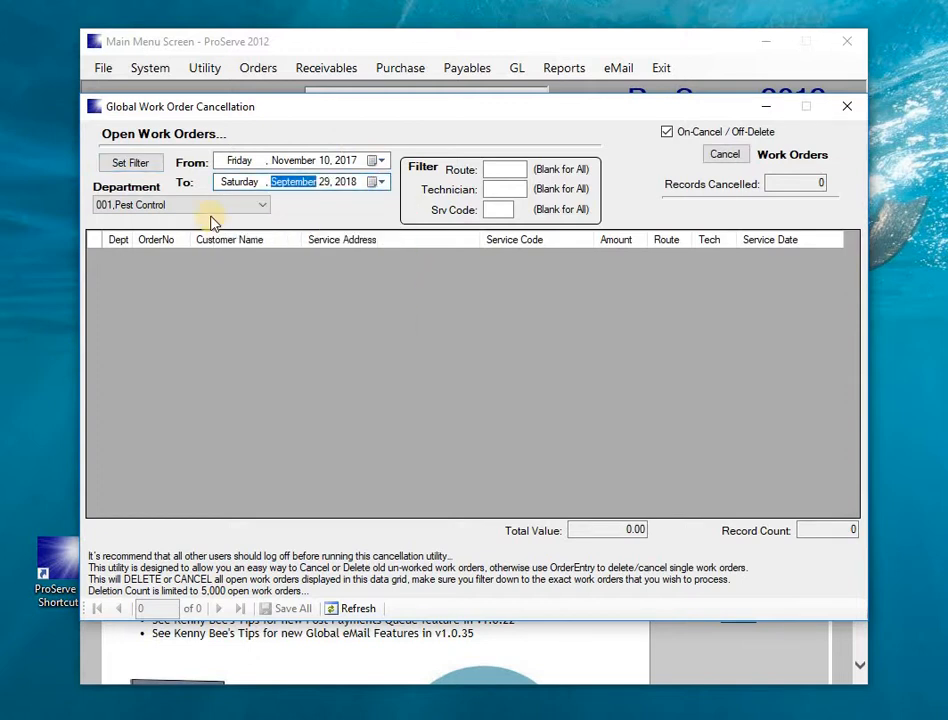
pyautogui.click(148, 165)
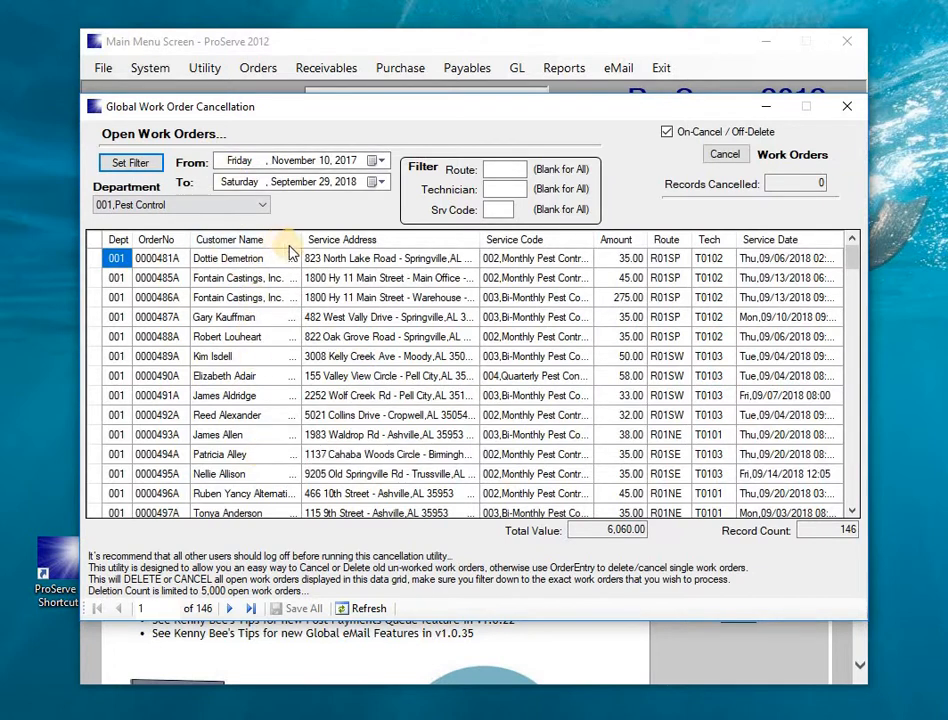
# Step: Decline cancelling the listed orders, uncheck On-Cancel/Off-Delete, and close the cancellation window
pyautogui.click(722, 156)
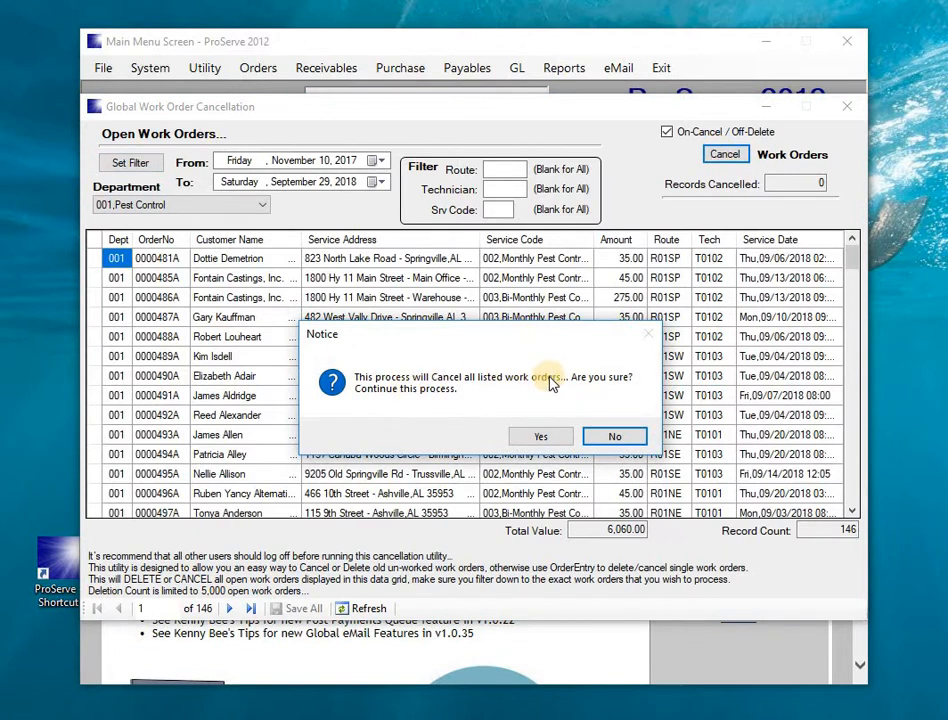
pyautogui.click(598, 438)
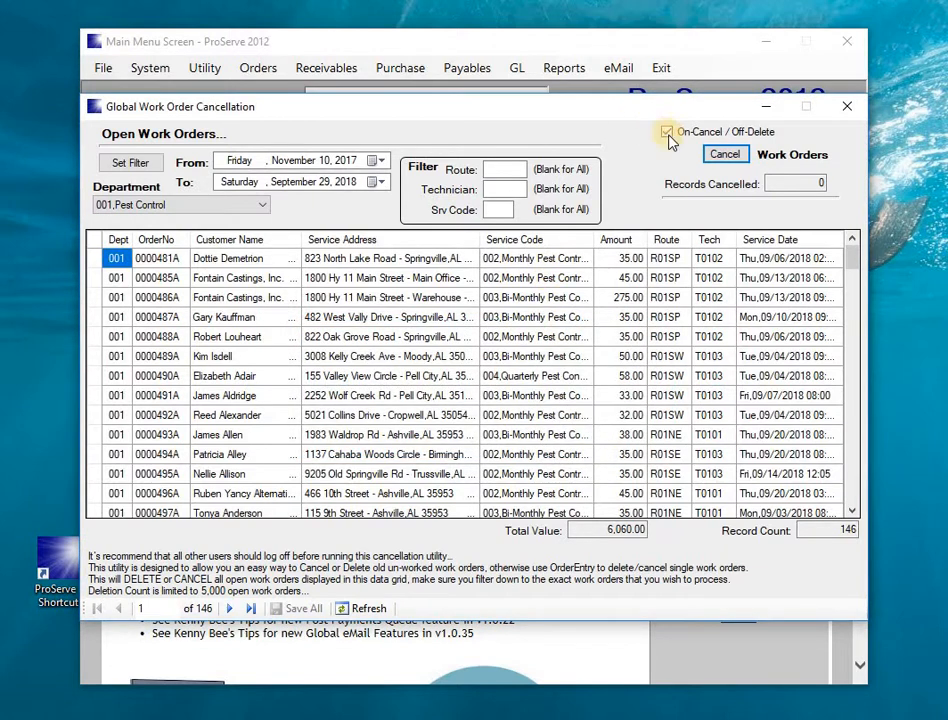
pyautogui.click(668, 131)
pyautogui.click(726, 153)
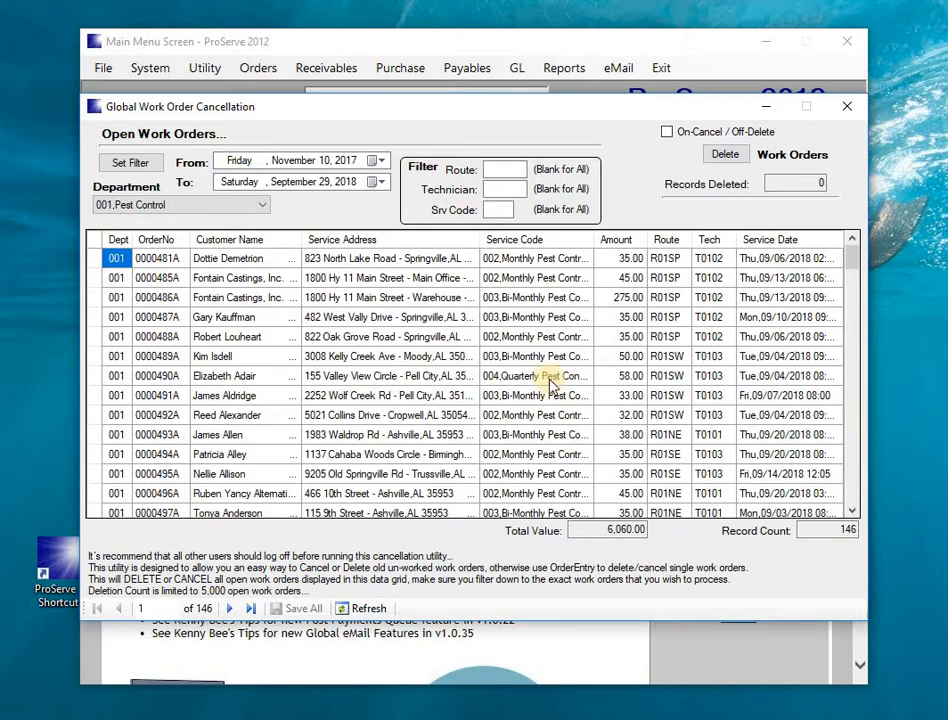
pyautogui.click(843, 104)
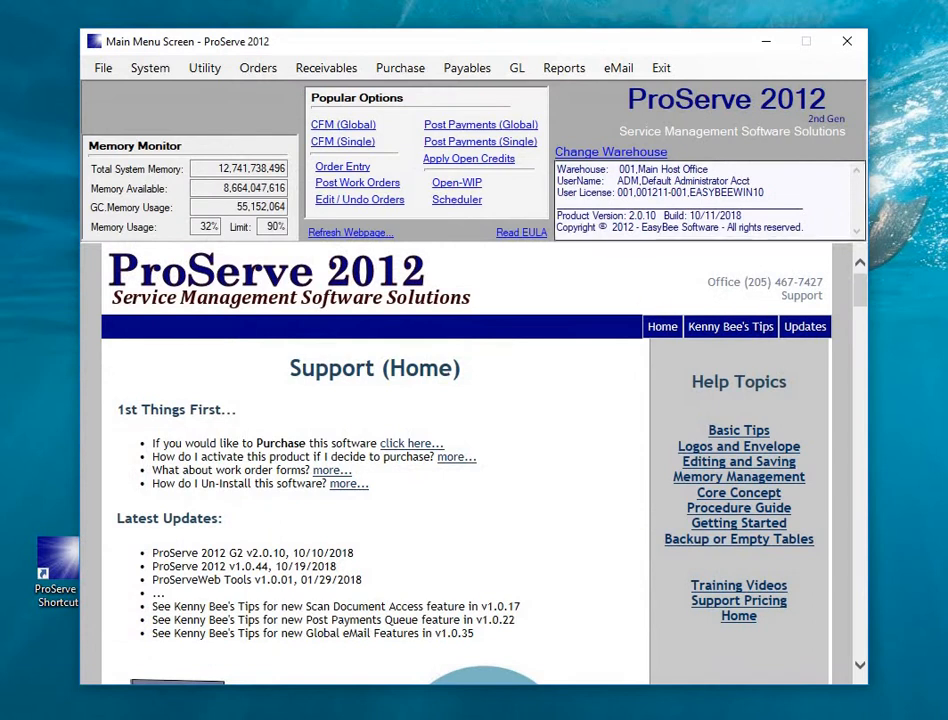
# Step: Restore Order Entry and cancel the first work order, entering the delete password
pyautogui.moveTo(427, 718)
pyautogui.click(490, 710)
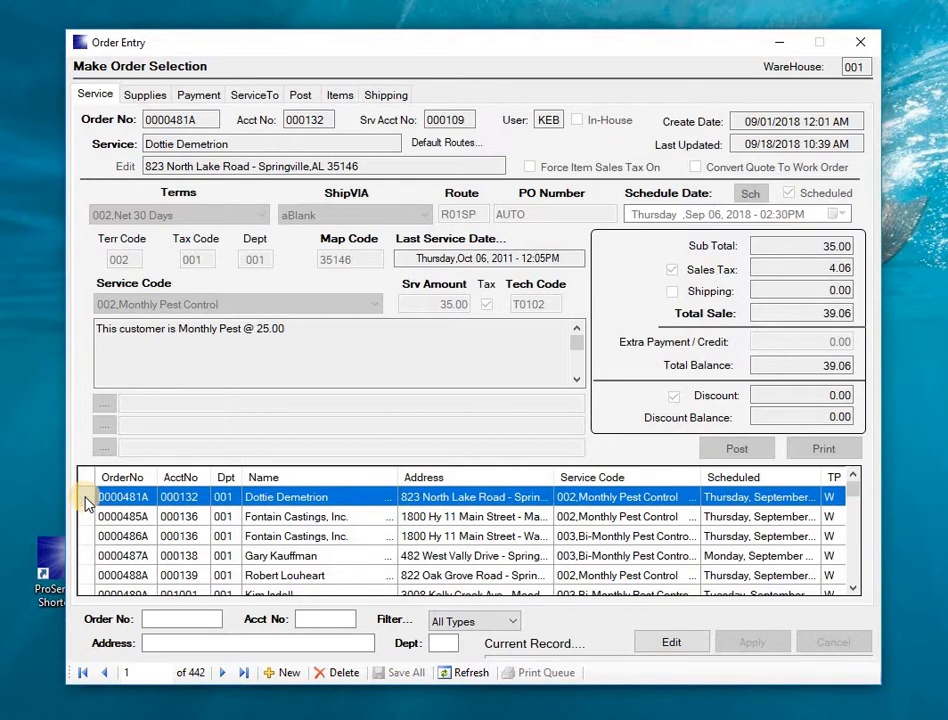
pyautogui.click(344, 673)
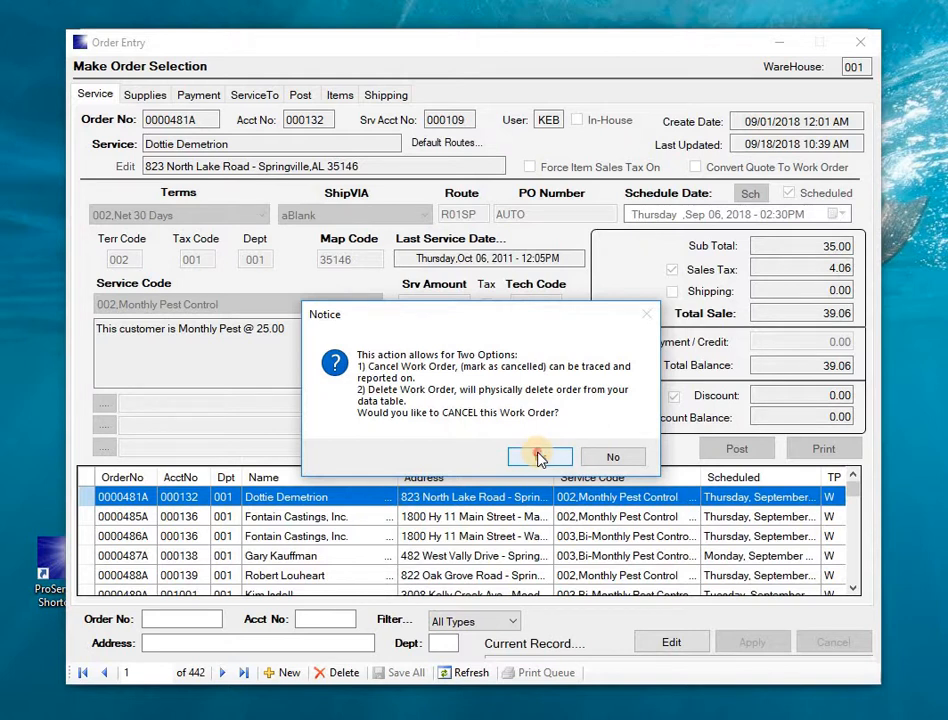
pyautogui.click(538, 458)
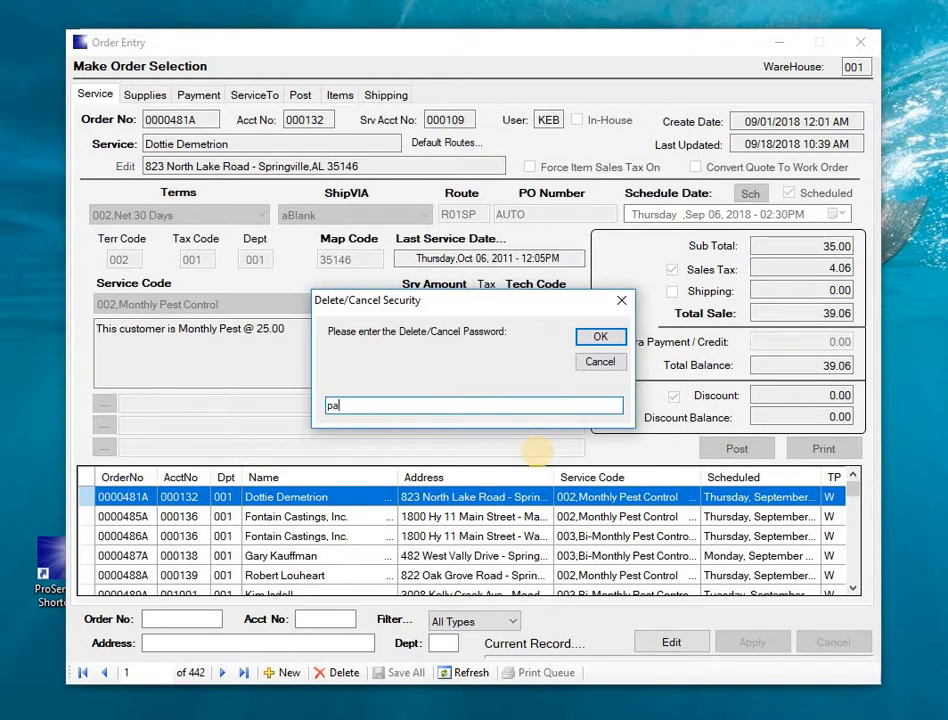
pyautogui.write('password')
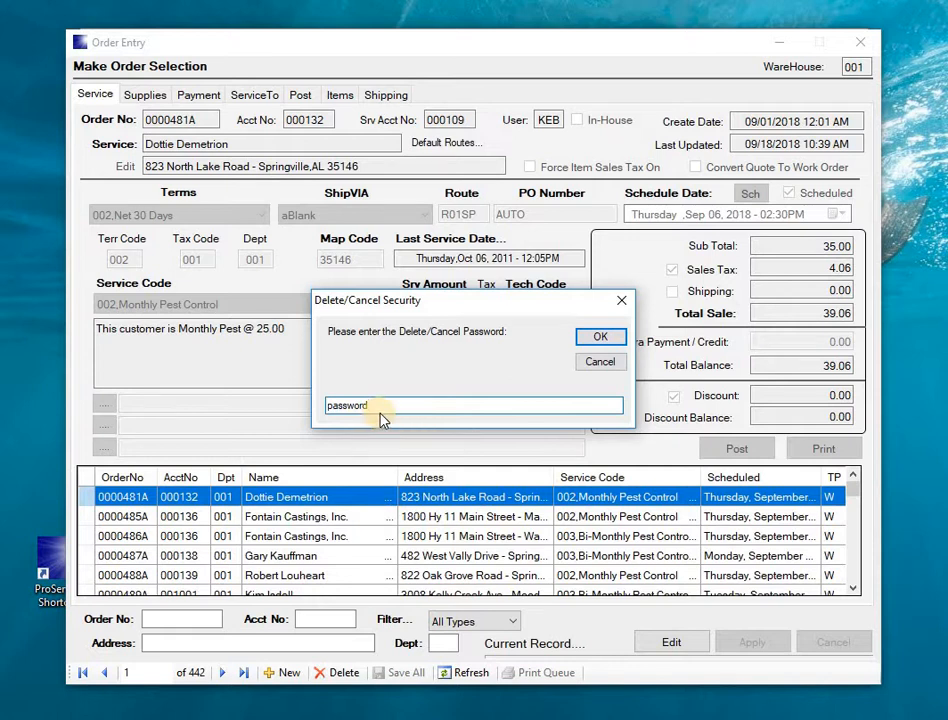
pyautogui.click(603, 339)
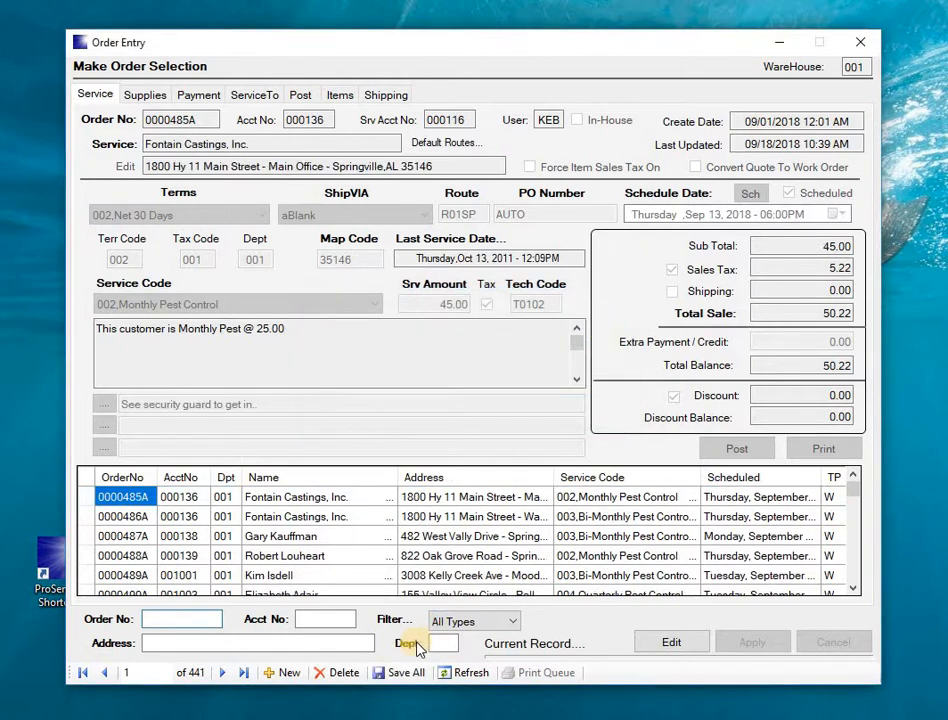
# Step: Save all changes, confirm, and minimize Order Entry to the main menu
pyautogui.click(408, 674)
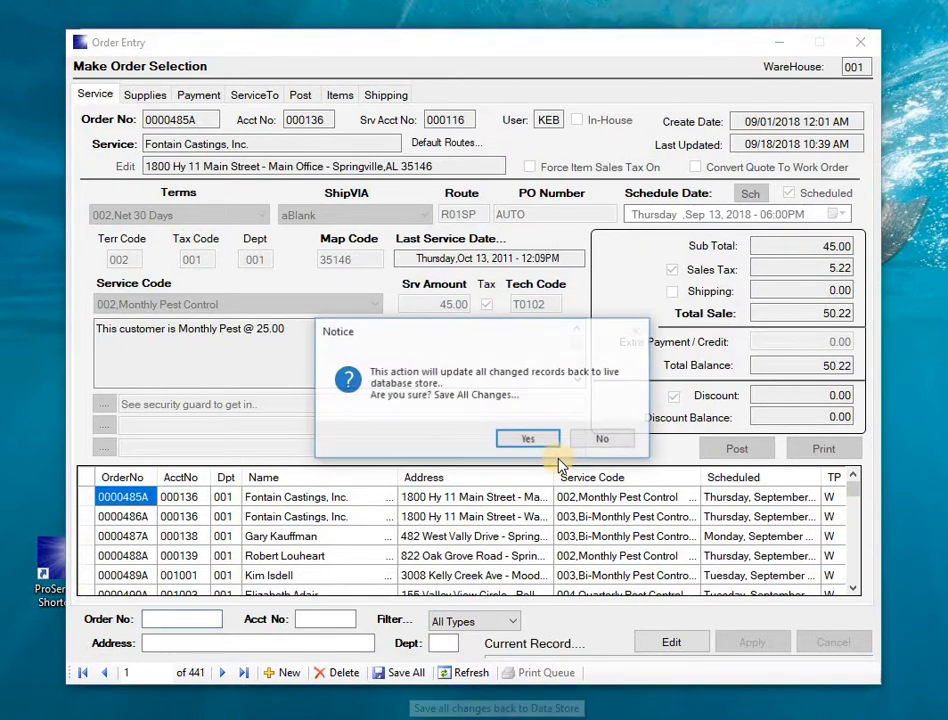
pyautogui.click(531, 442)
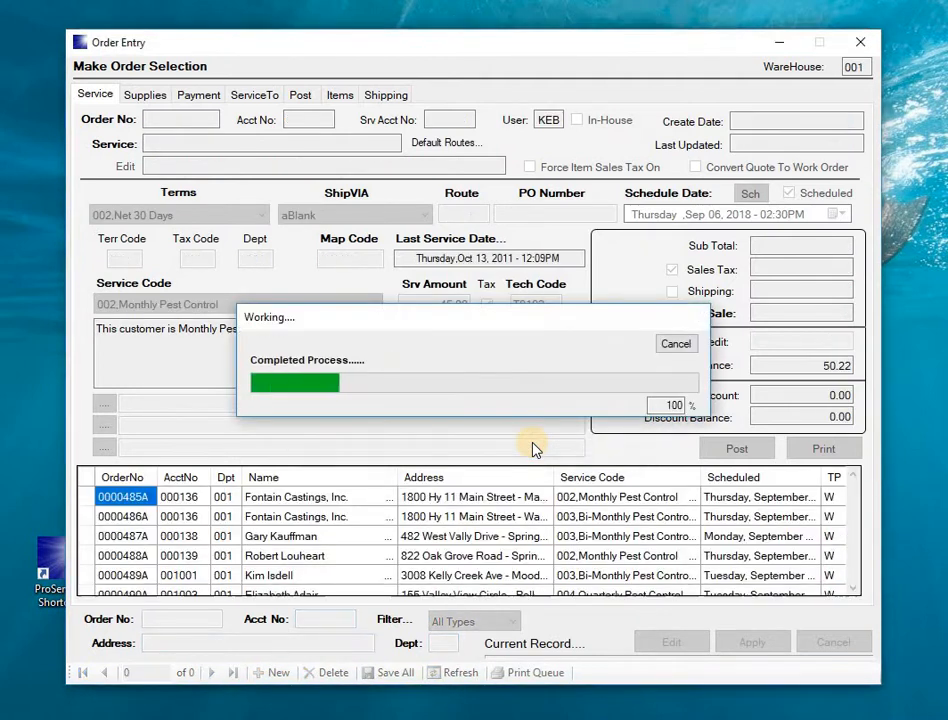
pyautogui.click(770, 46)
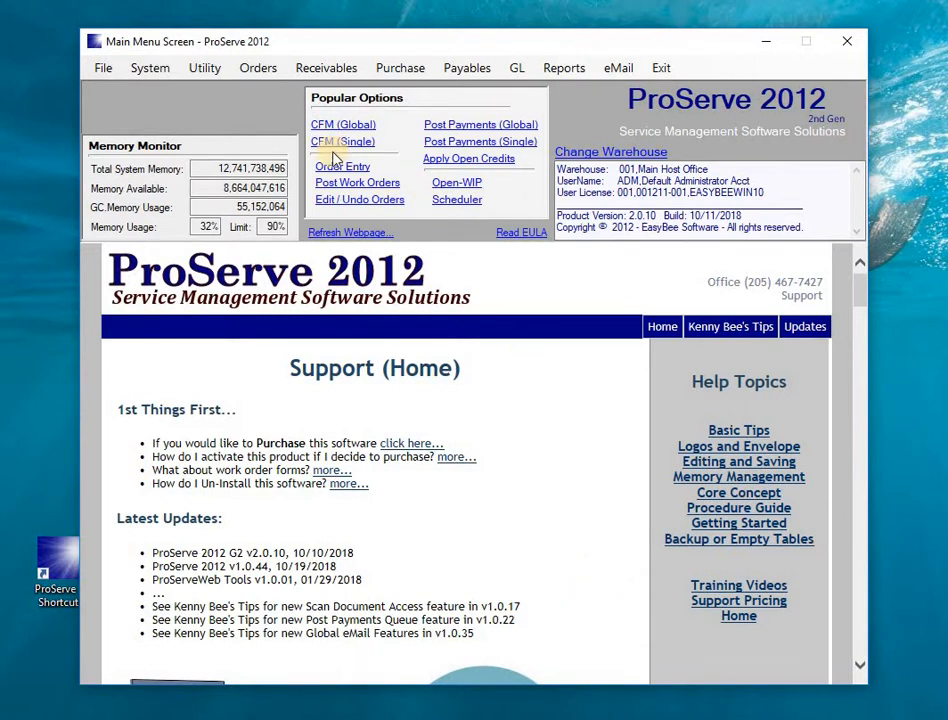
# Step: Review the per-action passwords in System Password Maintenance, then close it
pyautogui.click(149, 70)
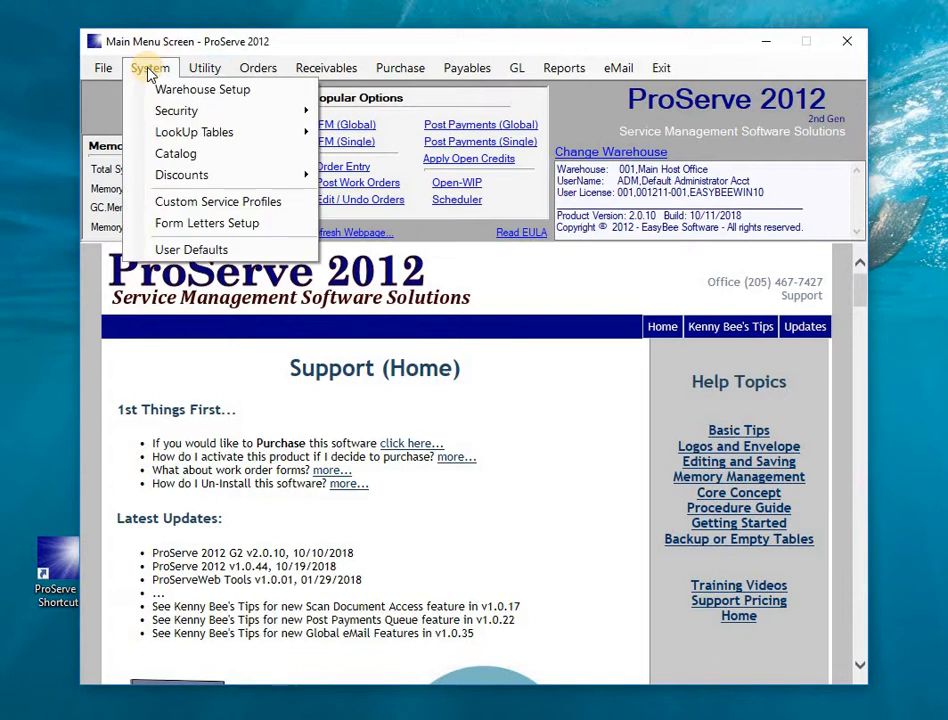
pyautogui.moveTo(165, 108)
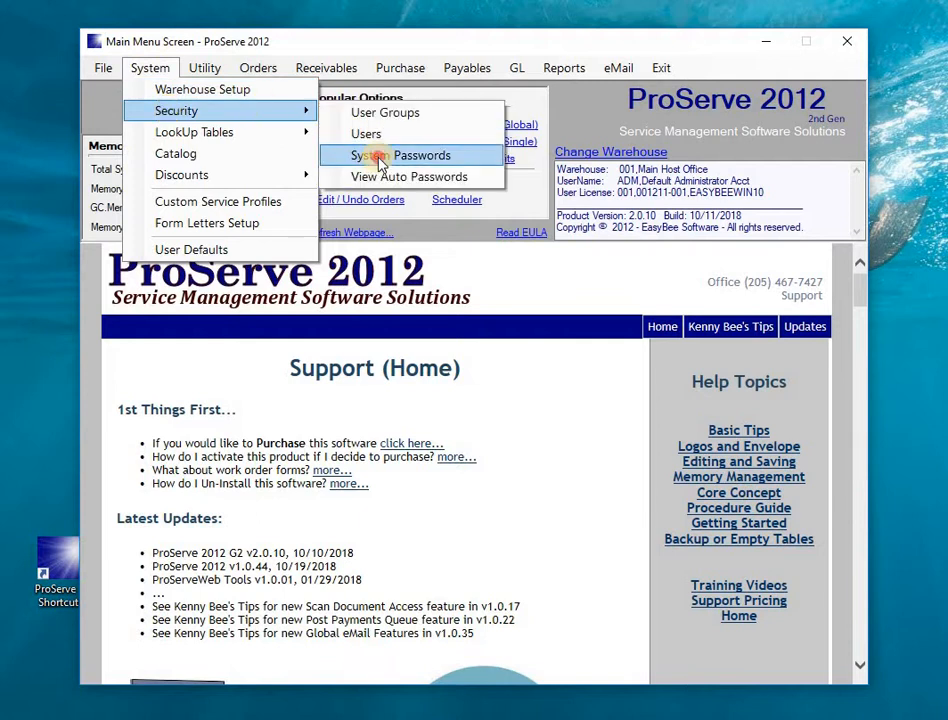
pyautogui.click(379, 158)
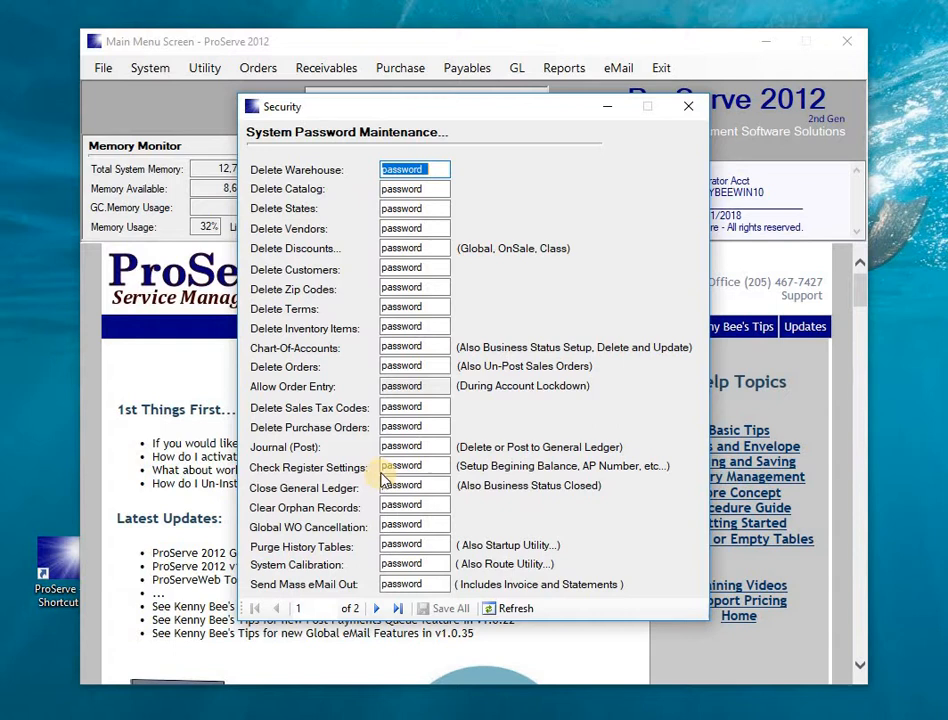
pyautogui.click(690, 110)
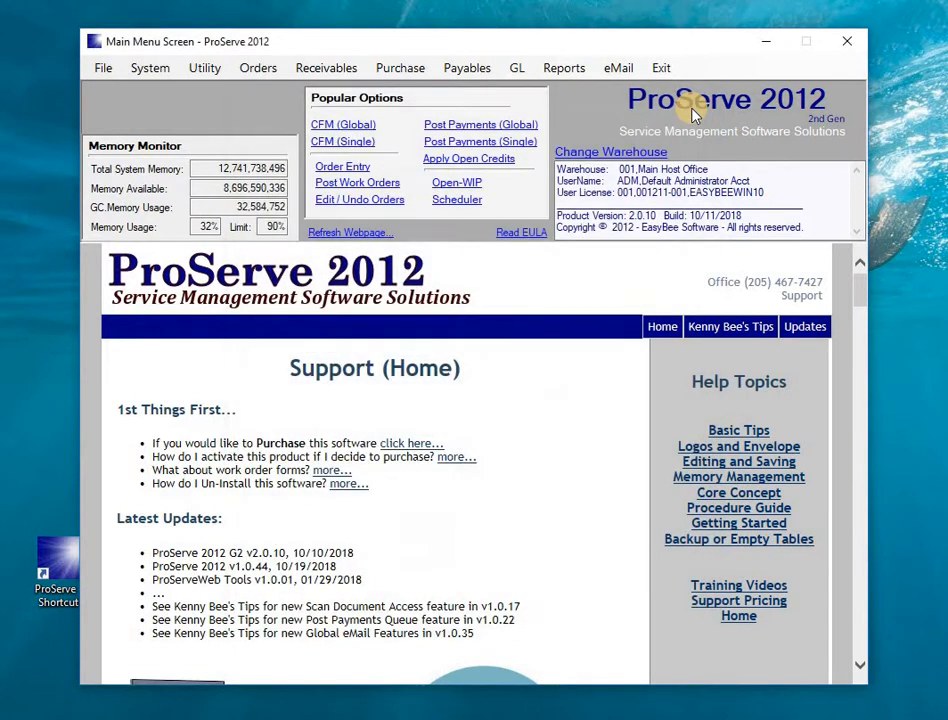
# Step: Open File > Customer File (Global), minimize it, and return Order Entry to the front
pyautogui.moveTo(428, 719)
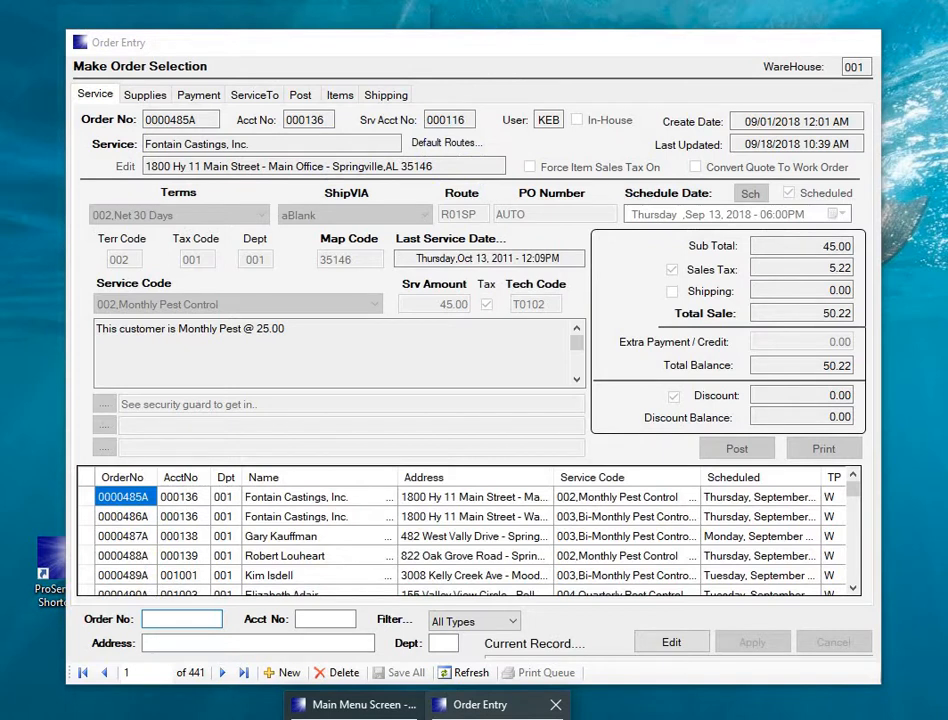
pyautogui.click(480, 704)
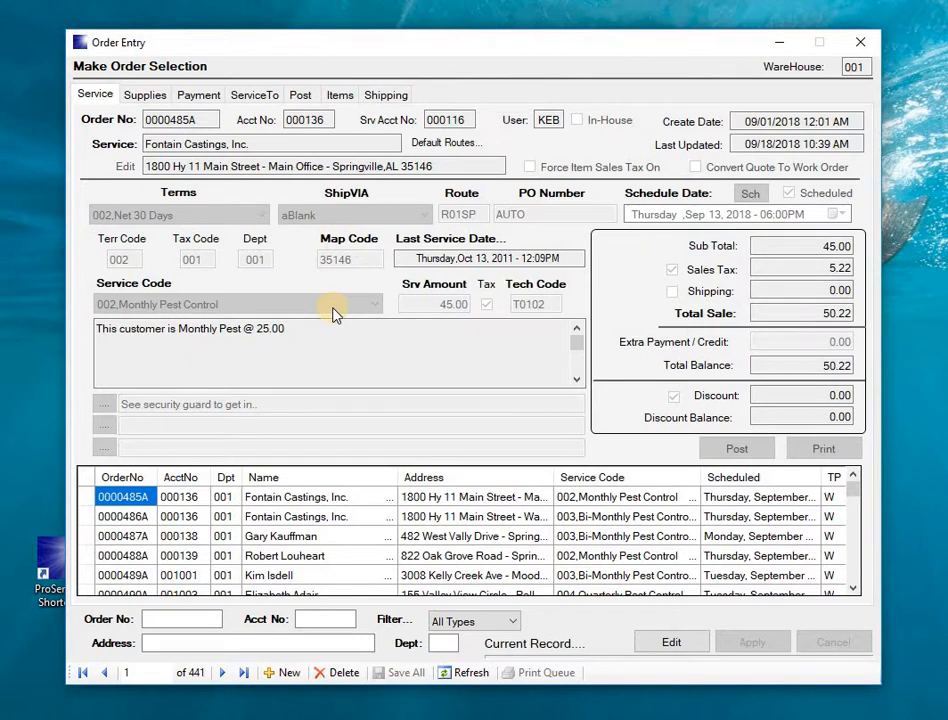
pyautogui.click(778, 42)
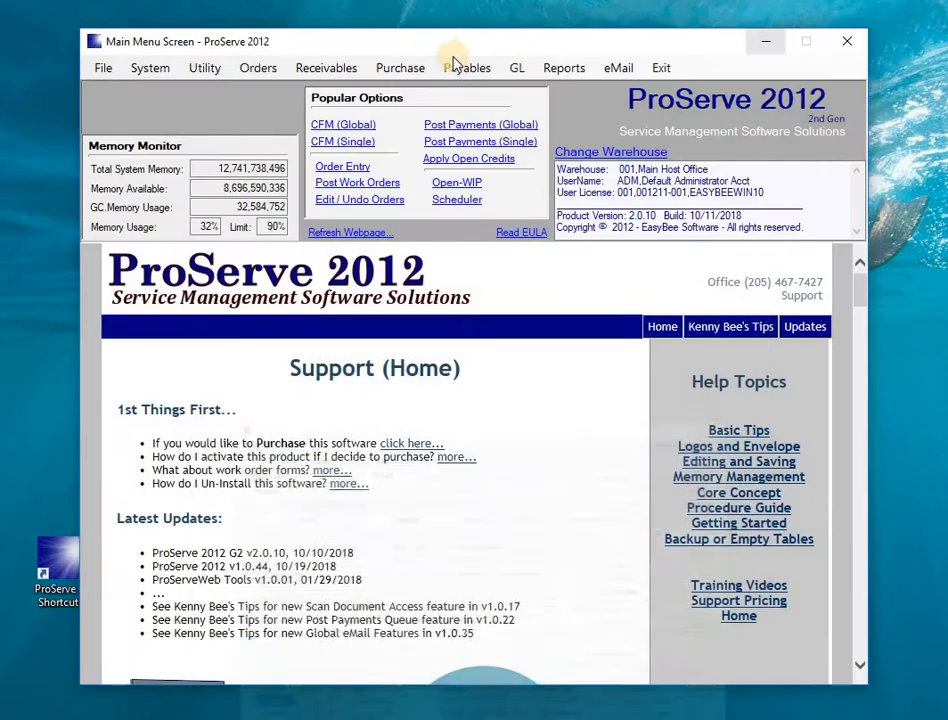
pyautogui.click(101, 66)
pyautogui.click(123, 93)
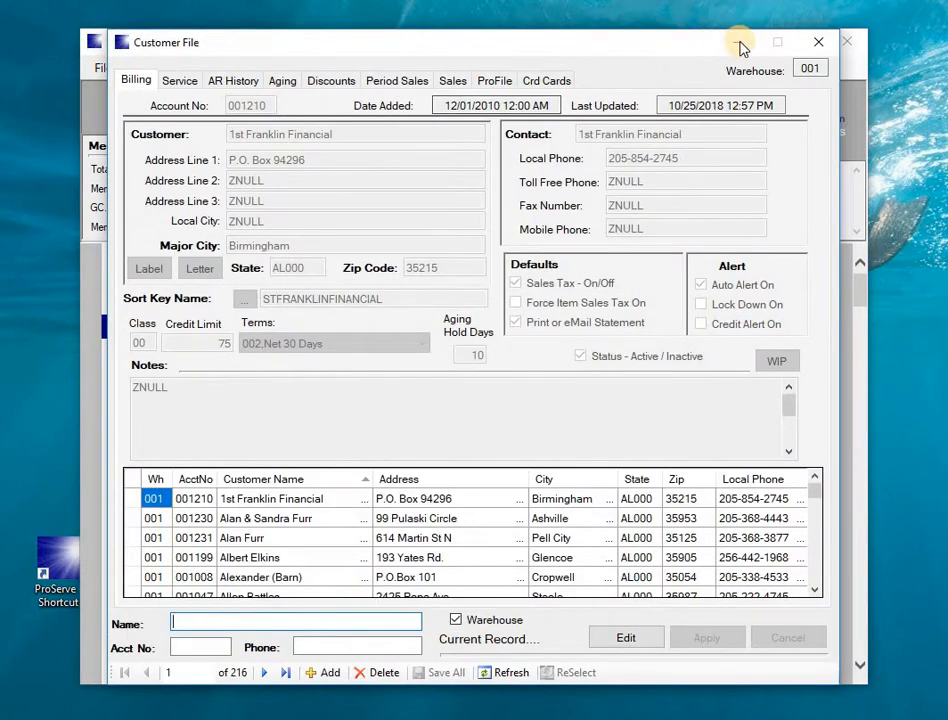
pyautogui.click(736, 44)
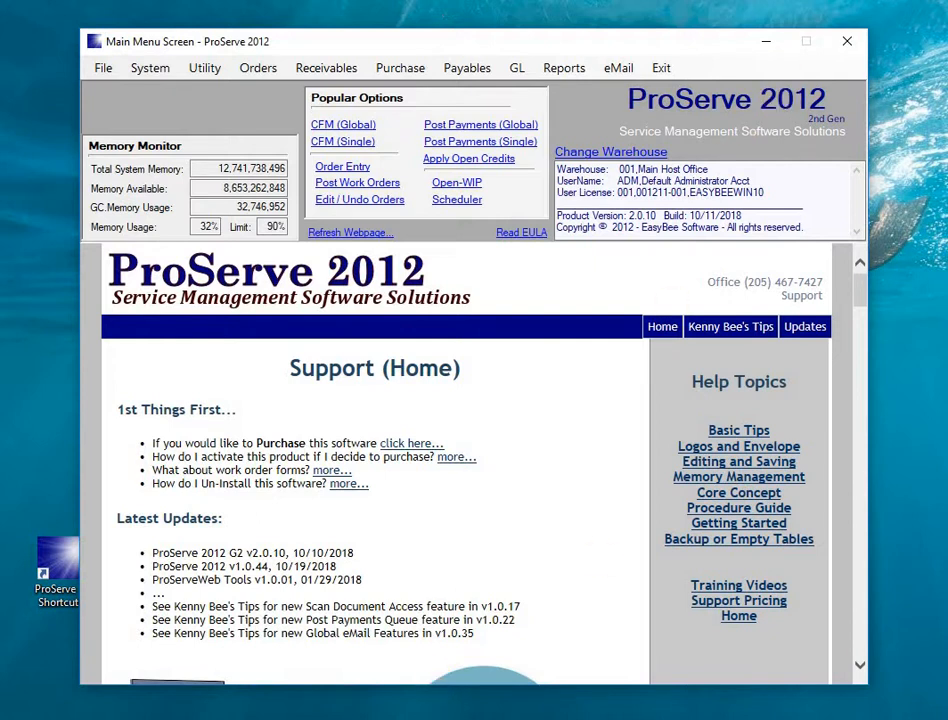
pyautogui.moveTo(427, 719)
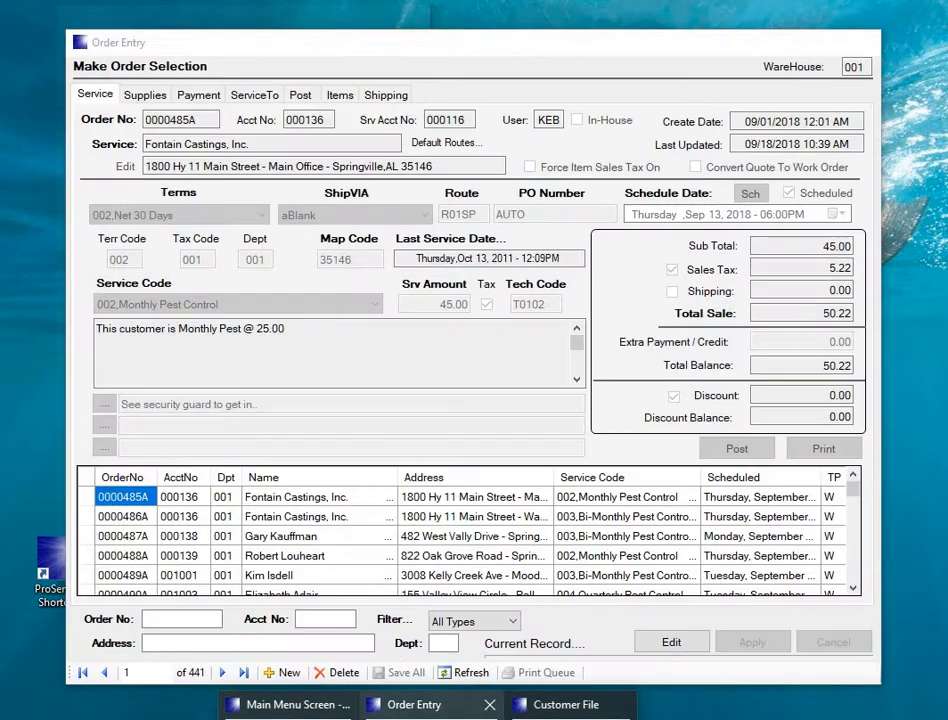
pyautogui.click(420, 704)
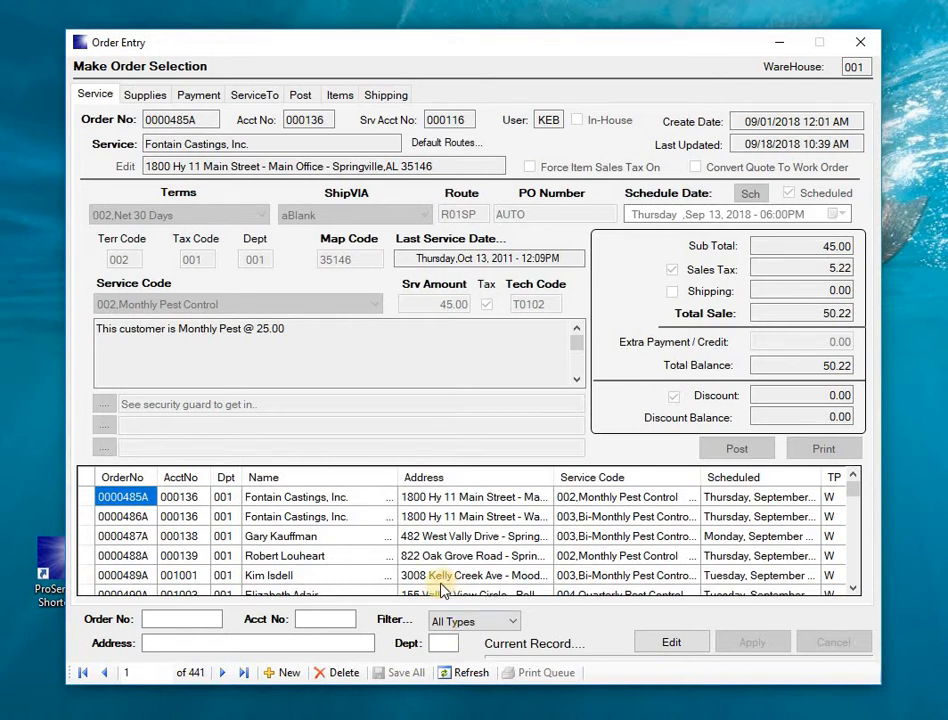
pyautogui.click(283, 674)
pyautogui.click(194, 270)
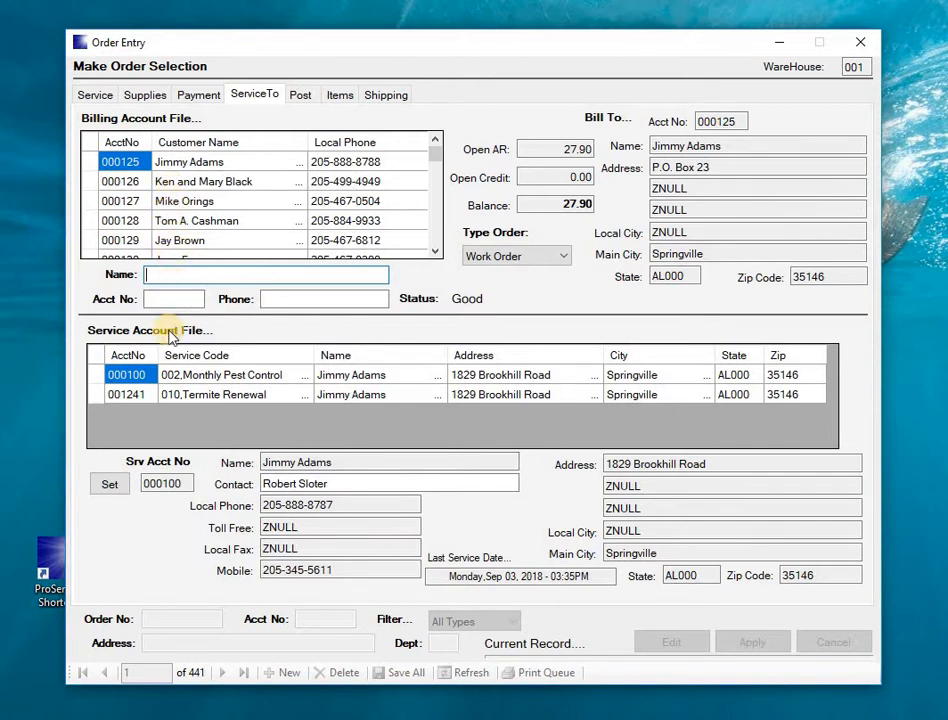
pyautogui.write('CEN')
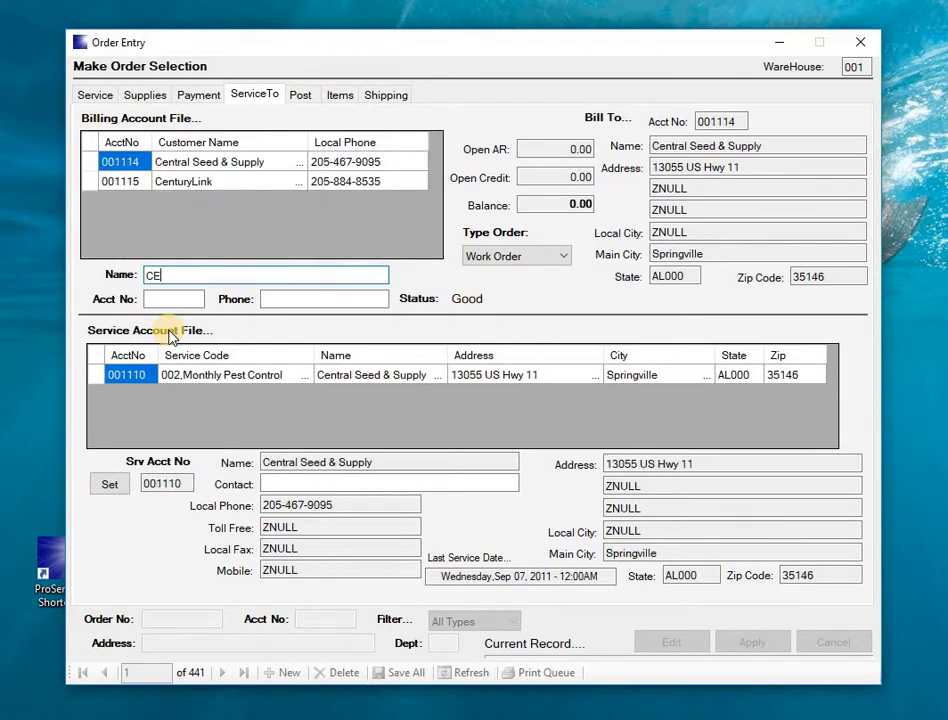
pyautogui.click(92, 186)
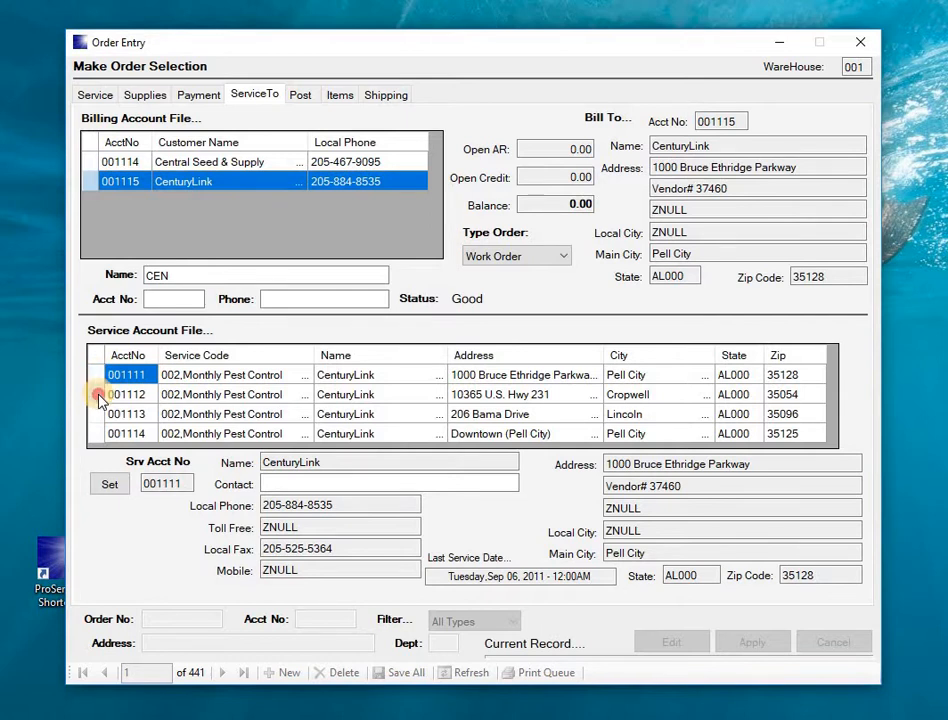
pyautogui.click(100, 397)
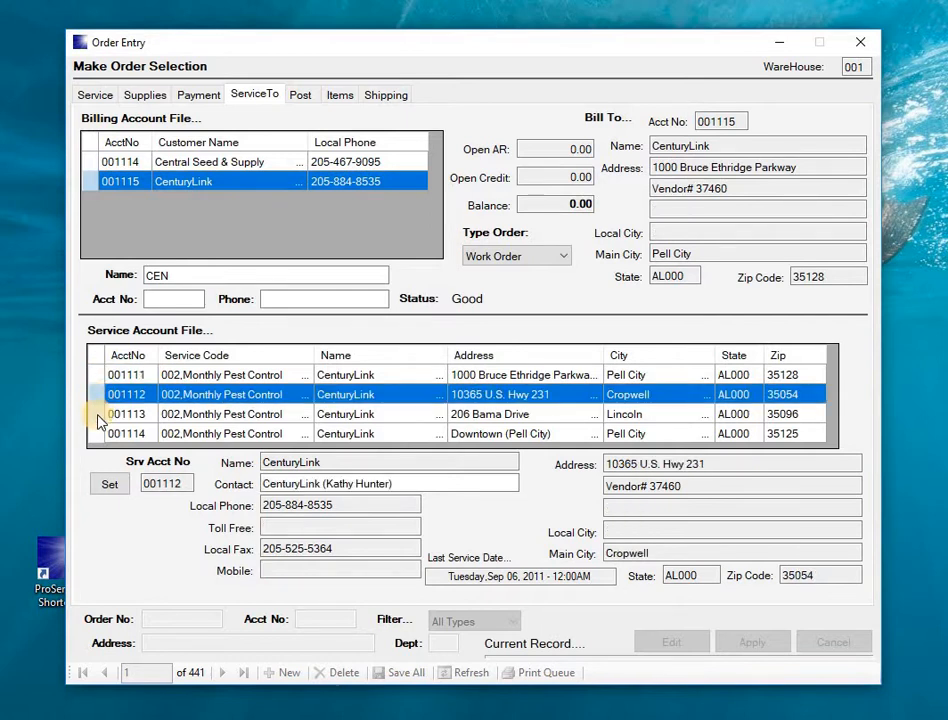
pyautogui.click(99, 418)
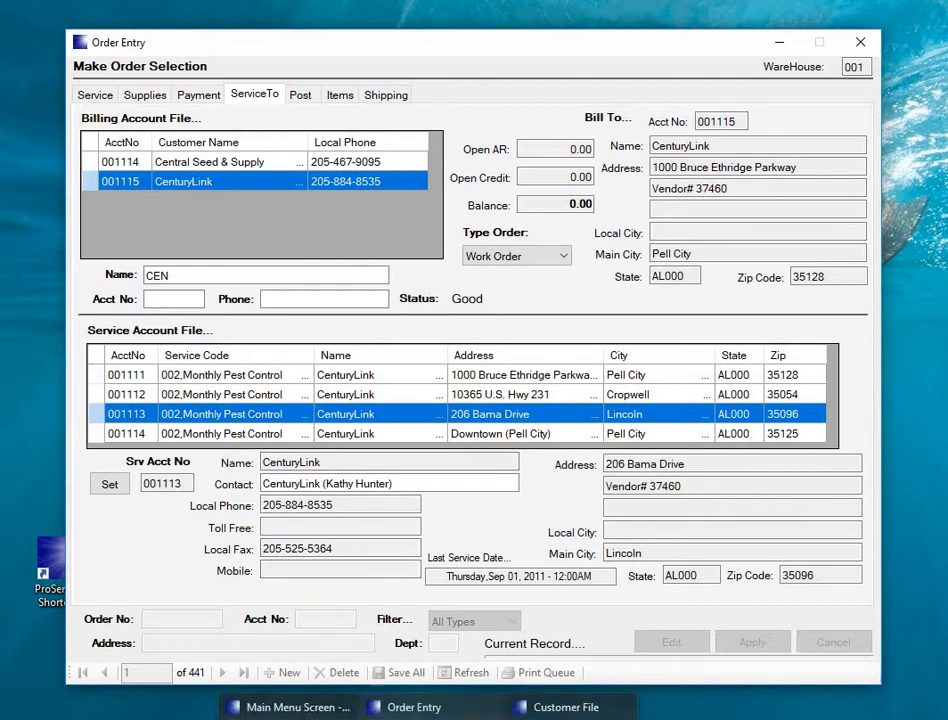
pyautogui.click(566, 704)
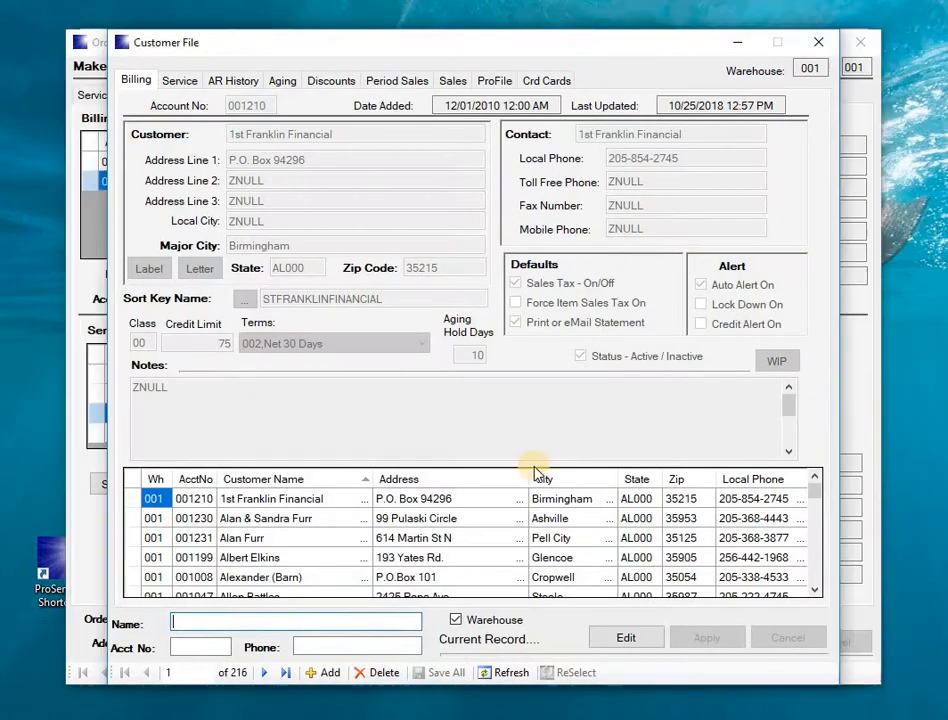
pyautogui.click(227, 618)
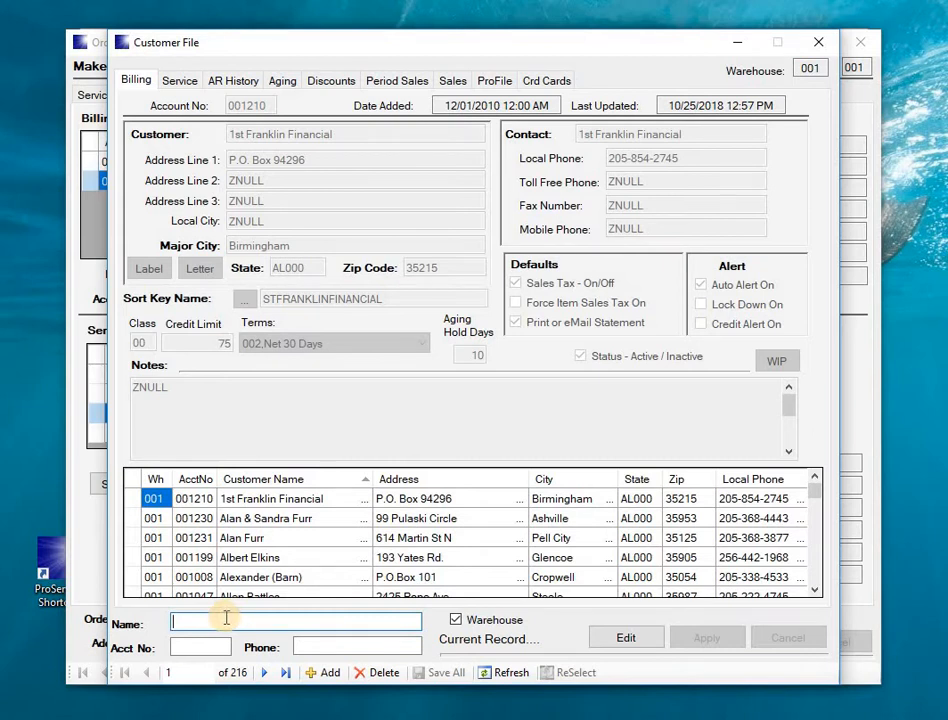
pyautogui.write('CEN')
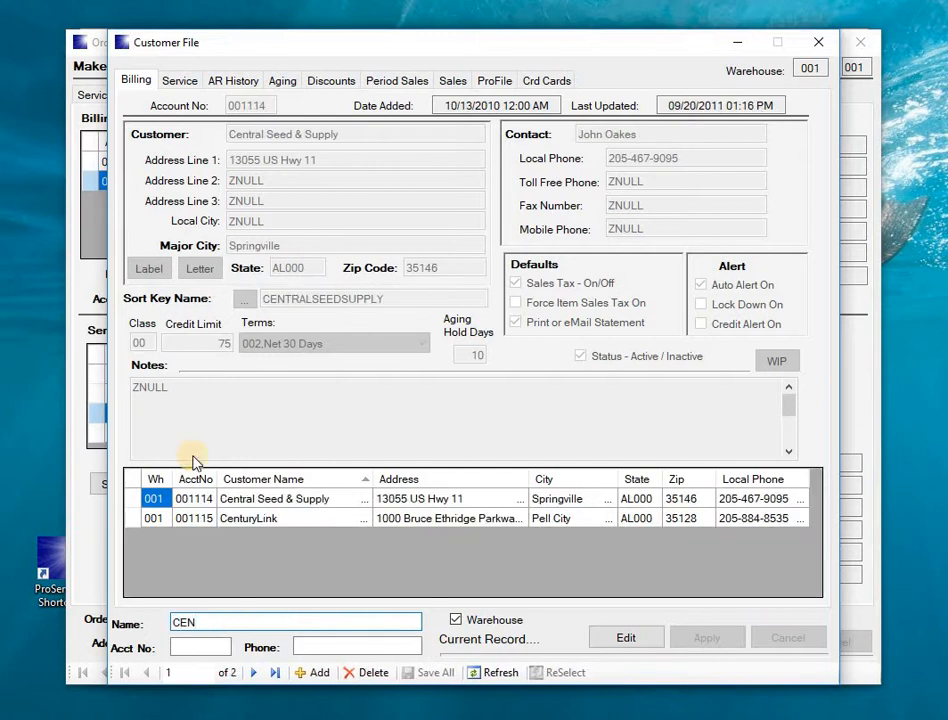
pyautogui.click(130, 519)
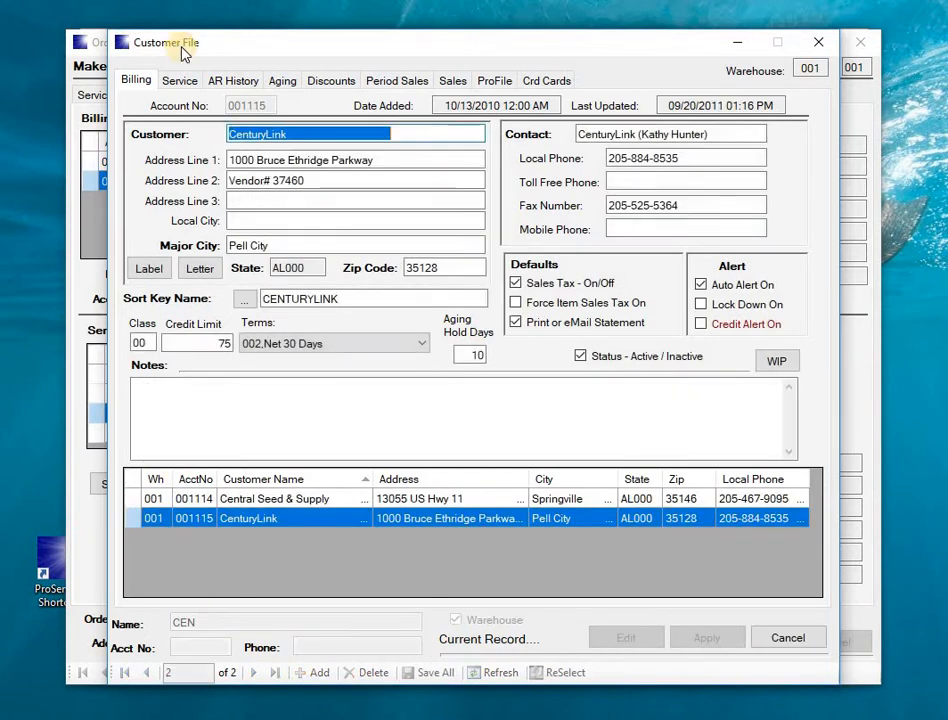
pyautogui.click(182, 82)
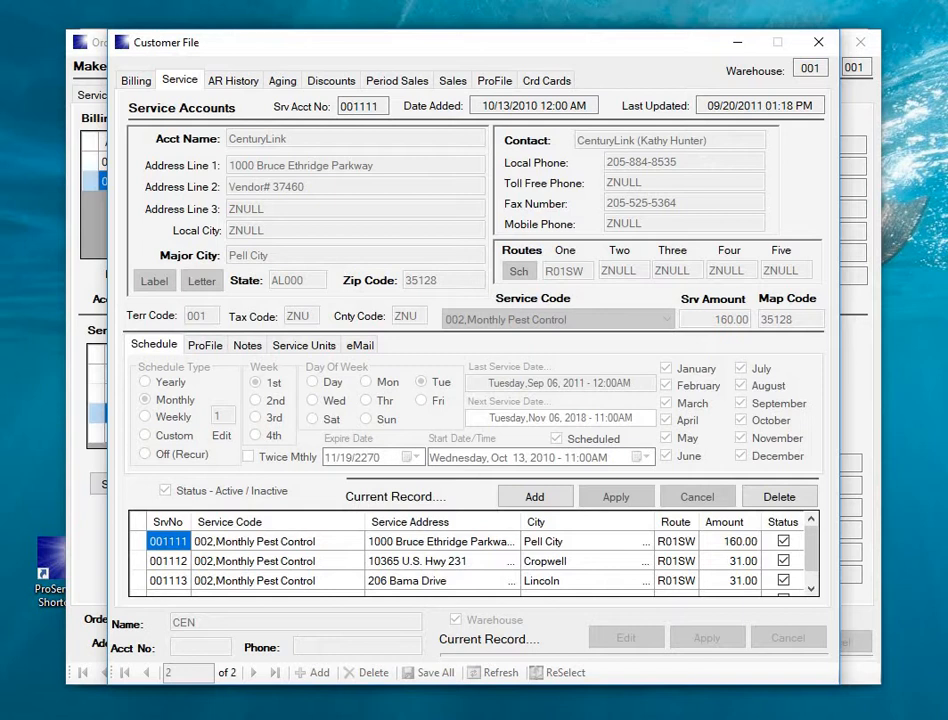
pyautogui.click(387, 700)
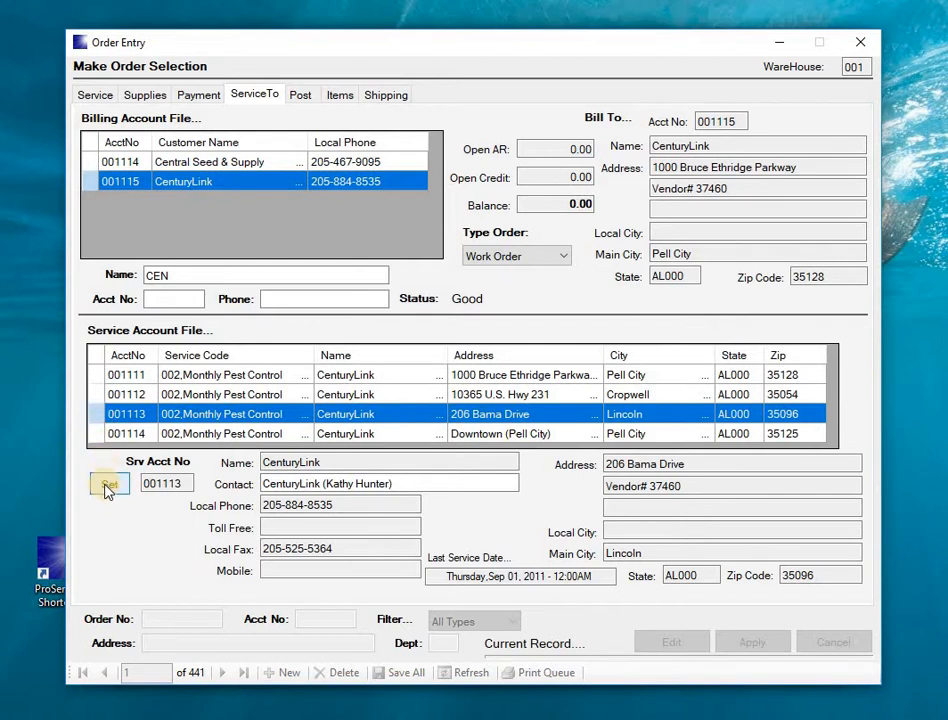
# Step: Keep Work Order as the order type and set service account 001113 to create 0000929A
pyautogui.click(566, 255)
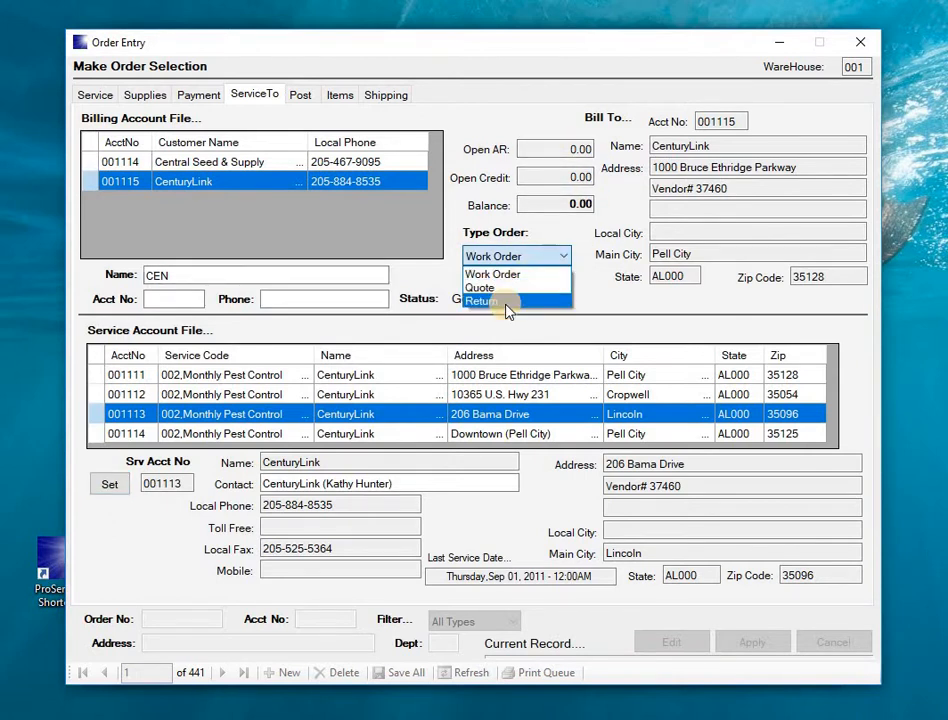
pyautogui.click(508, 275)
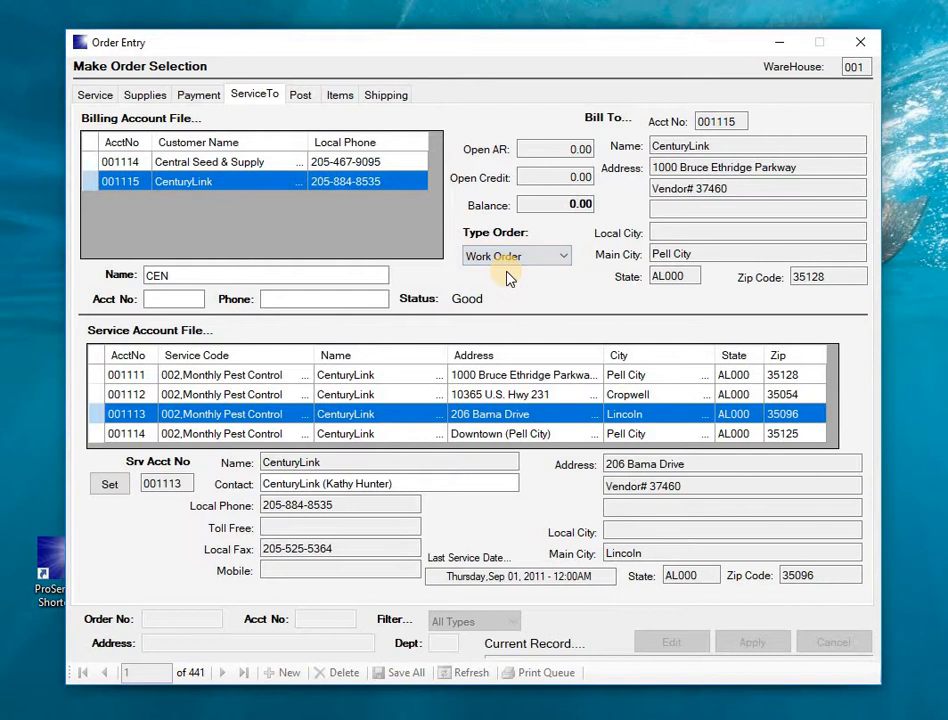
pyautogui.click(110, 488)
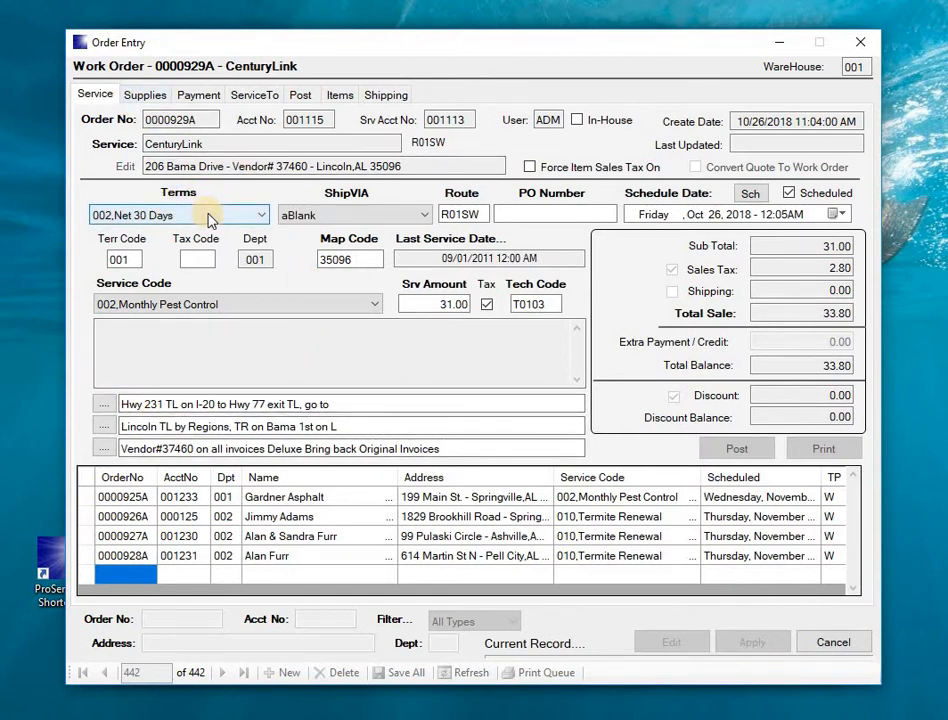
# Step: Skip ShipVIA, Route and PO Number and set service code 008, One Time Pest Control
pyautogui.press('Tab')
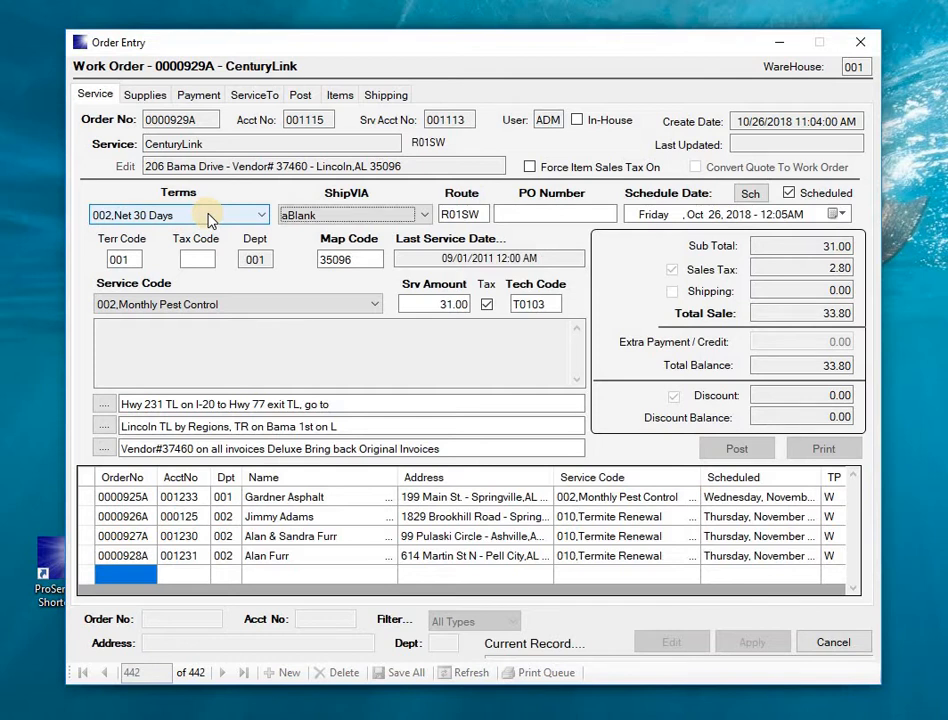
pyautogui.press('Tab')
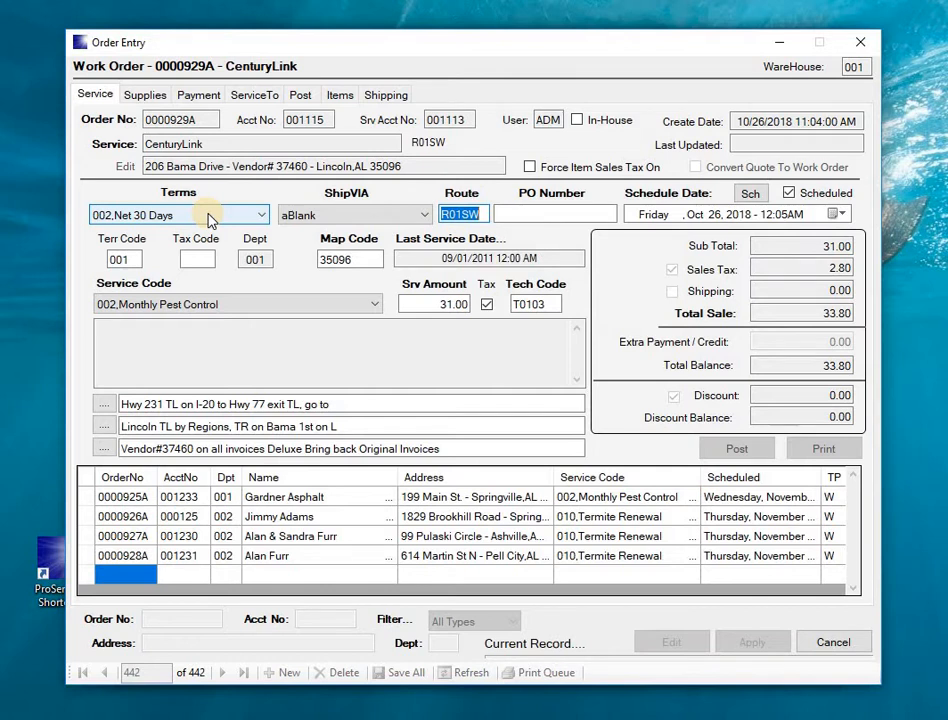
pyautogui.press('Tab')
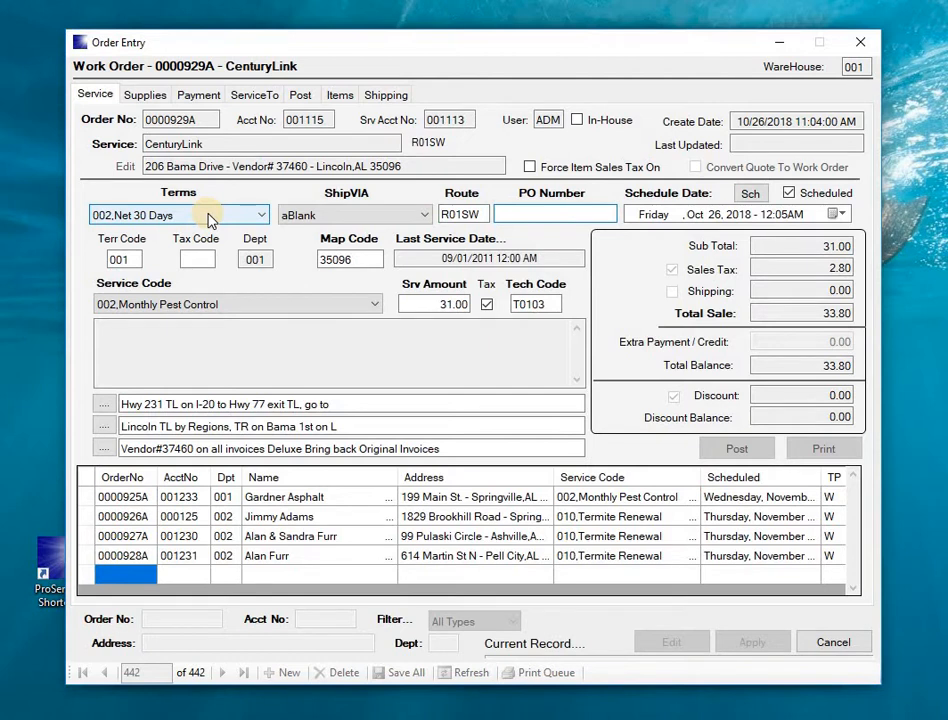
pyautogui.click(373, 306)
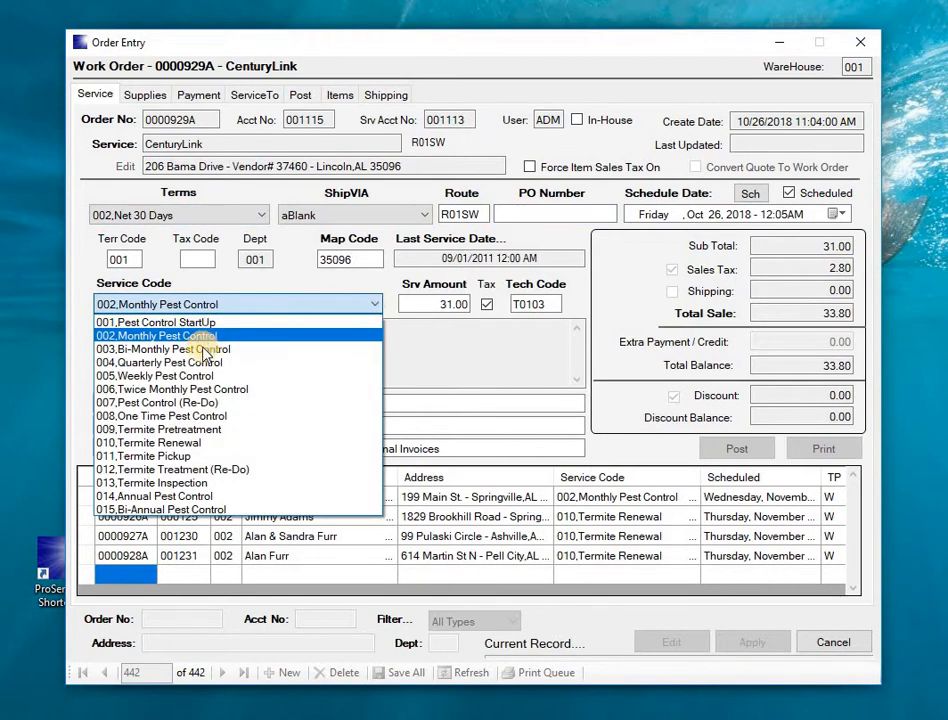
pyautogui.click(143, 416)
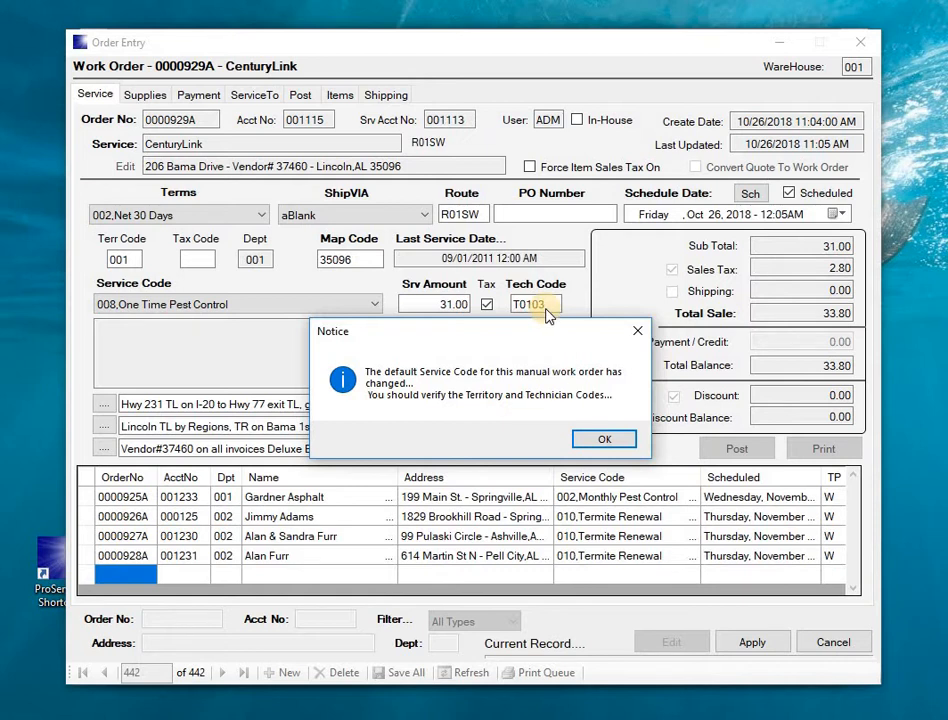
pyautogui.click(602, 441)
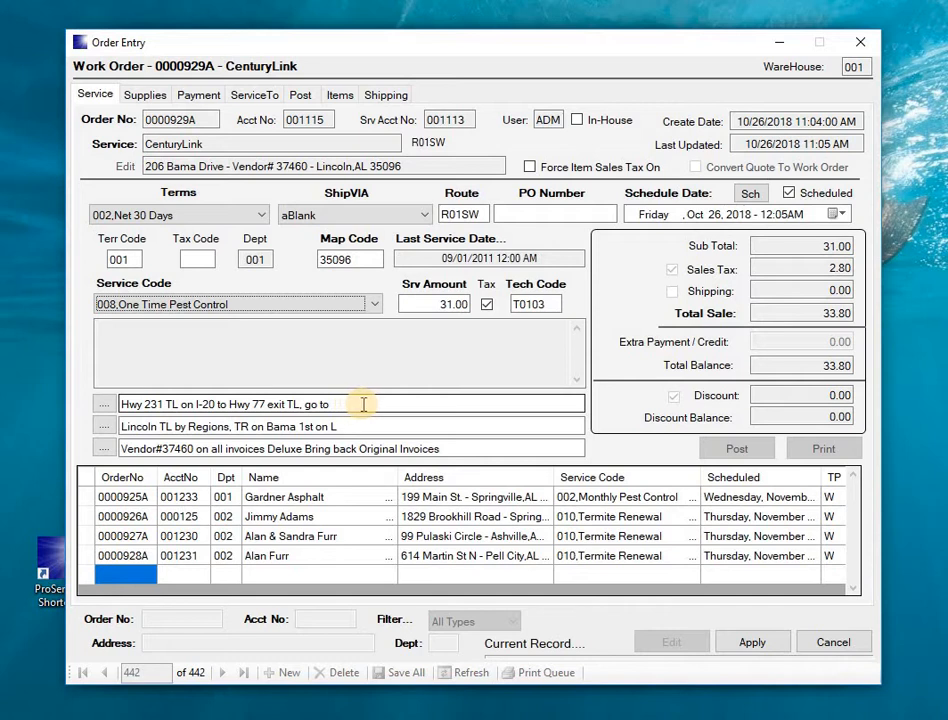
# Step: Overwrite the third note line with 'Wasp Problem ******** NOTES sf service'
pyautogui.moveTo(360, 404); pyautogui.dragTo(254, 397)
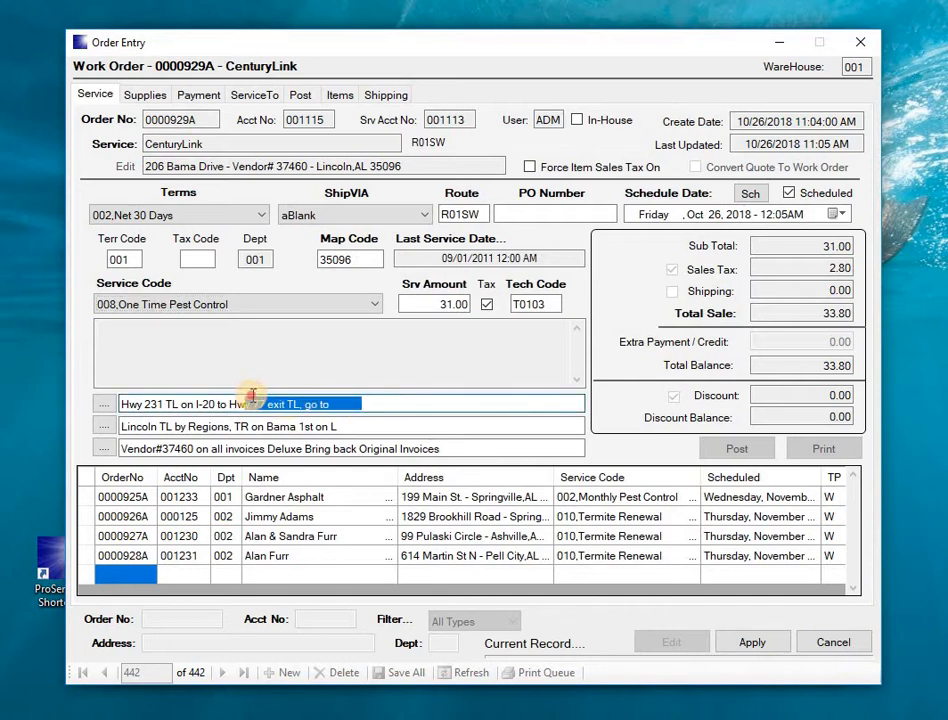
pyautogui.click(432, 448)
pyautogui.moveTo(201, 466); pyautogui.dragTo(97, 473)
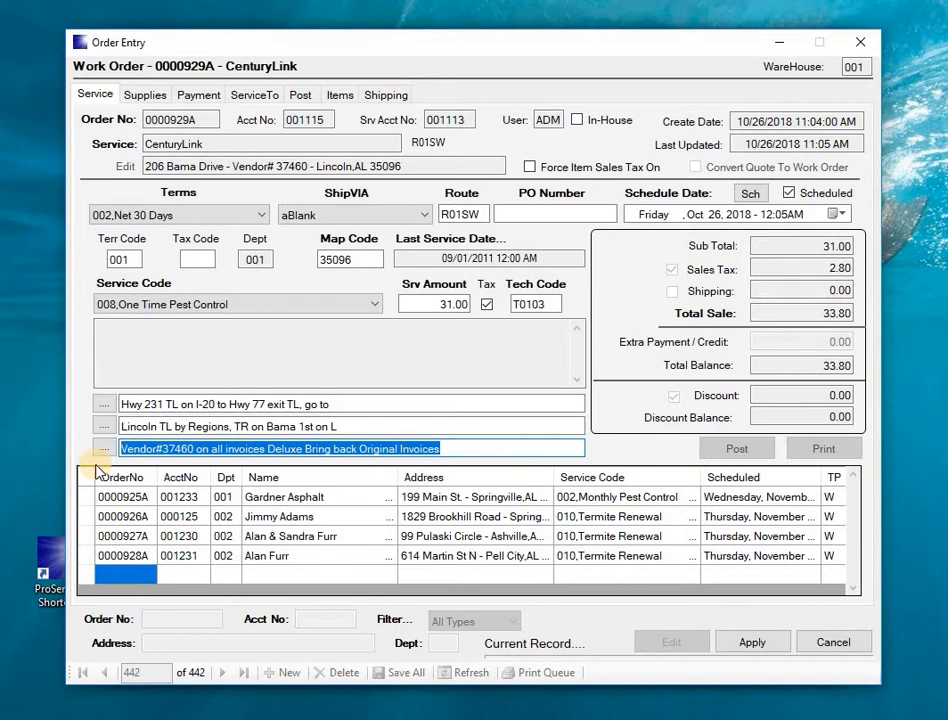
pyautogui.write('Wasp Problem ********')
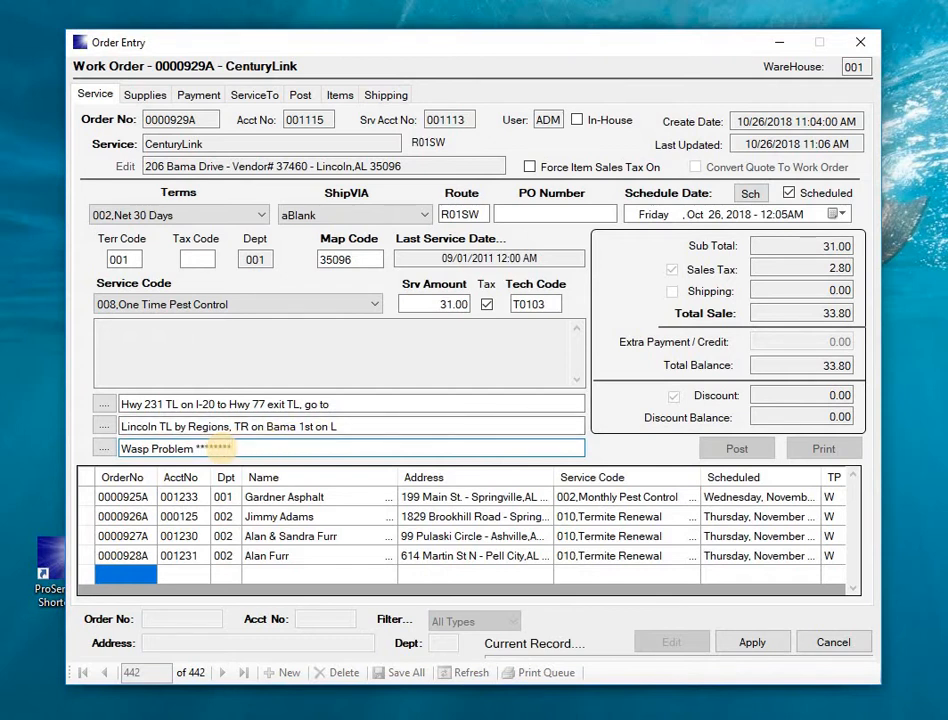
pyautogui.write('TES sof service')
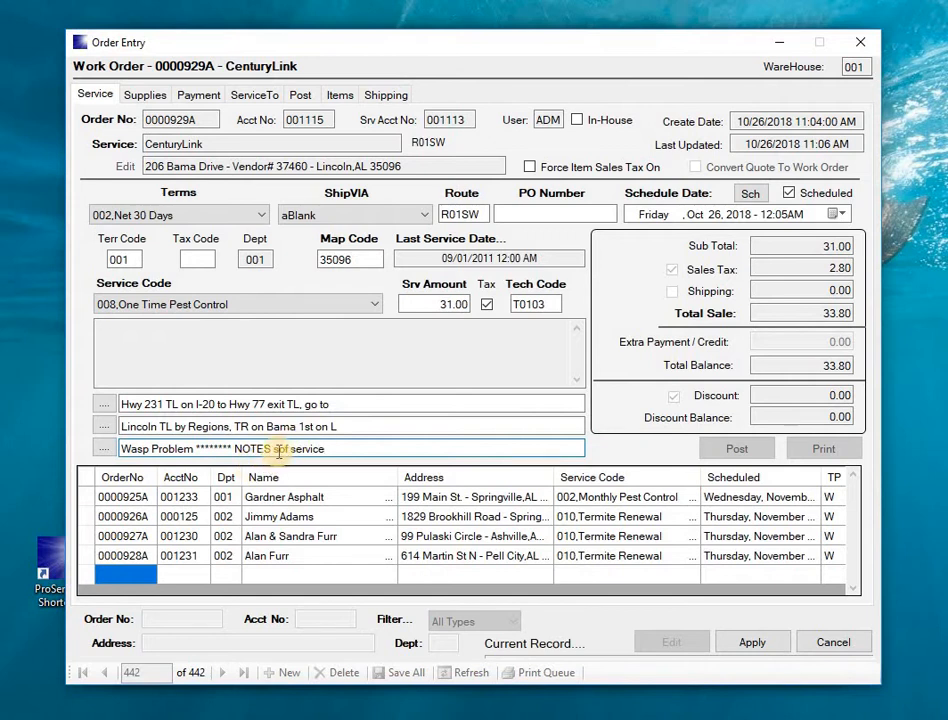
pyautogui.press('BackSpace')
pyautogui.press('BackSpace')
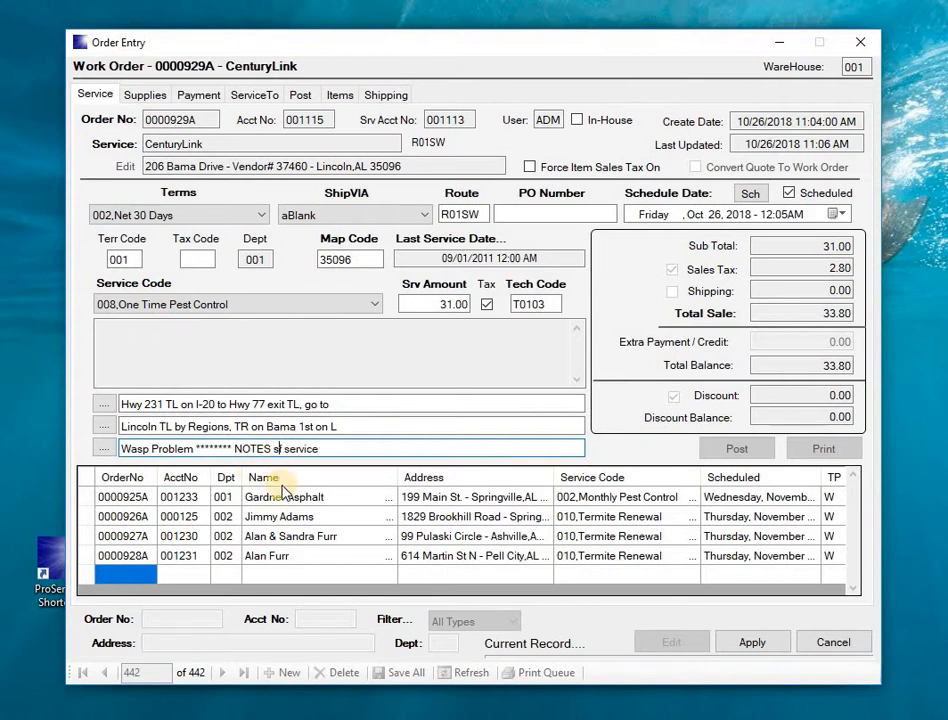
pyautogui.click(404, 304)
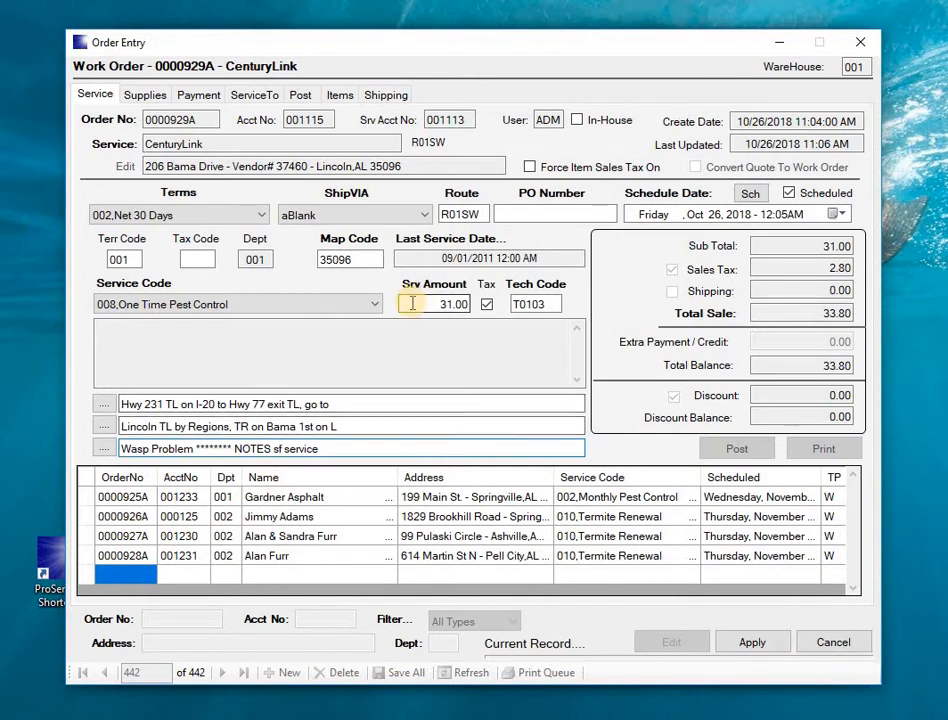
# Step: Change the service amount from 31.00 to 50 and assign technician T0102 from the lookup
pyautogui.moveTo(404, 304); pyautogui.dragTo(502, 318)
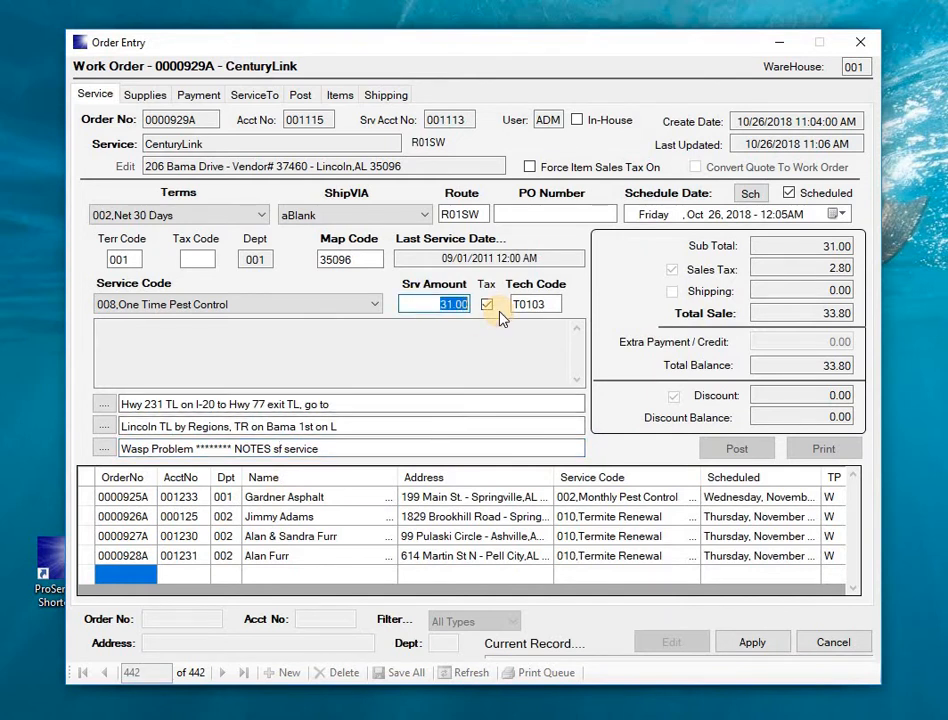
pyautogui.write('50')
pyautogui.press('Tab')
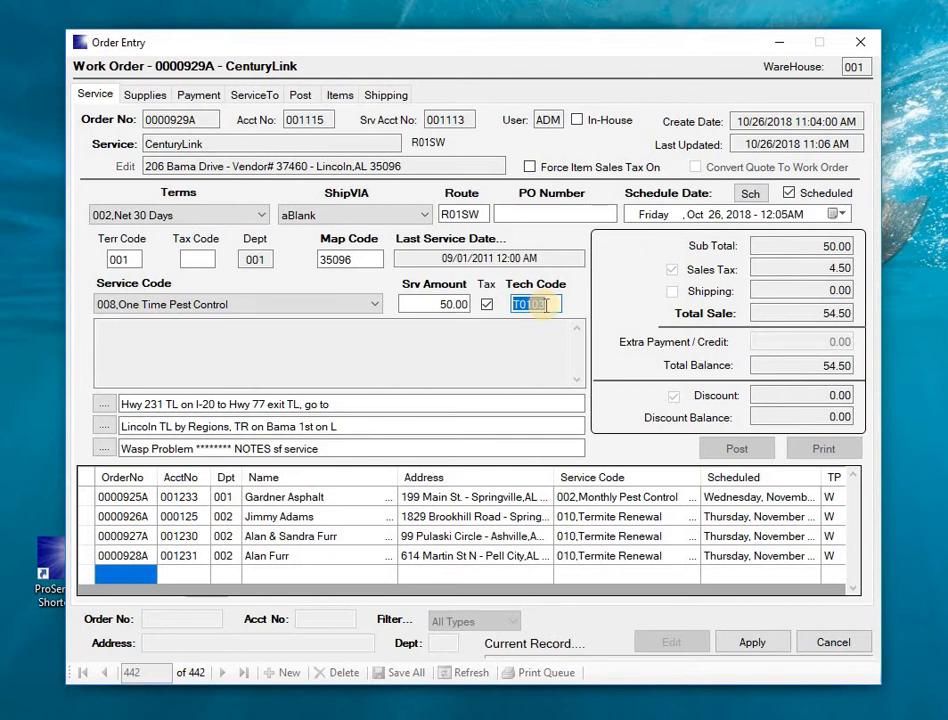
pyautogui.write('t')
pyautogui.press('Tab')
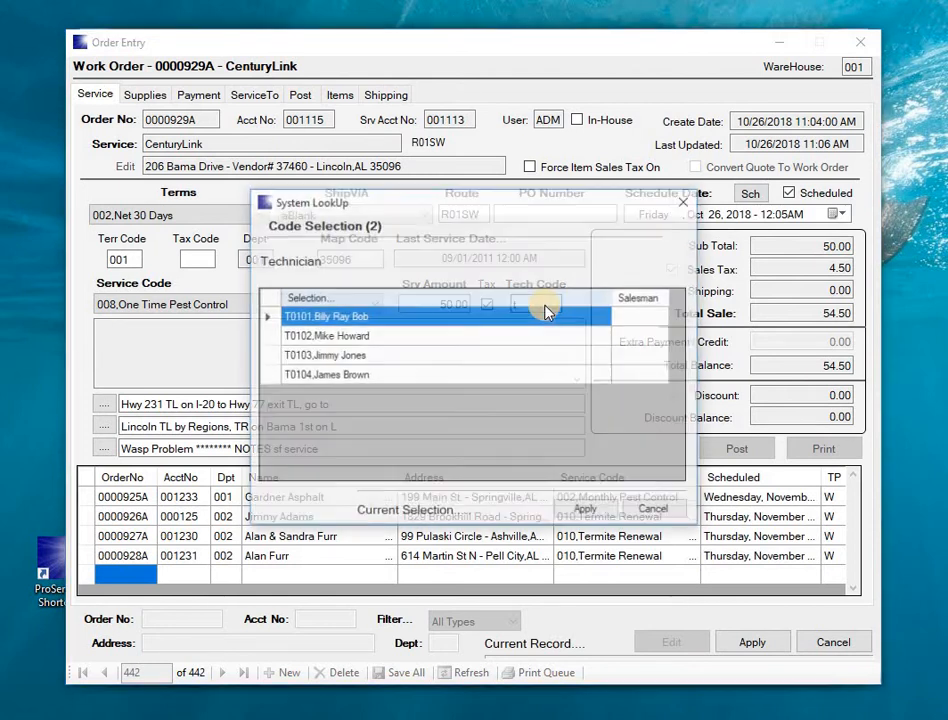
pyautogui.doubleClick(266, 336)
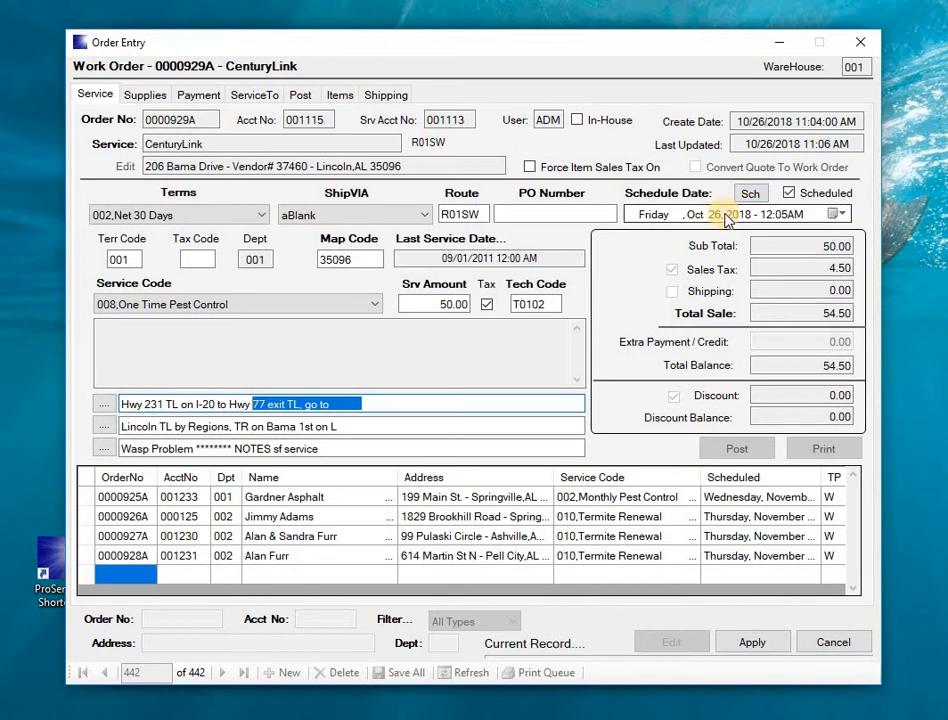
# Step: Keep the Oct 26 schedule date and bring up the Single Scheduler for order 0000929A
pyautogui.click(837, 213)
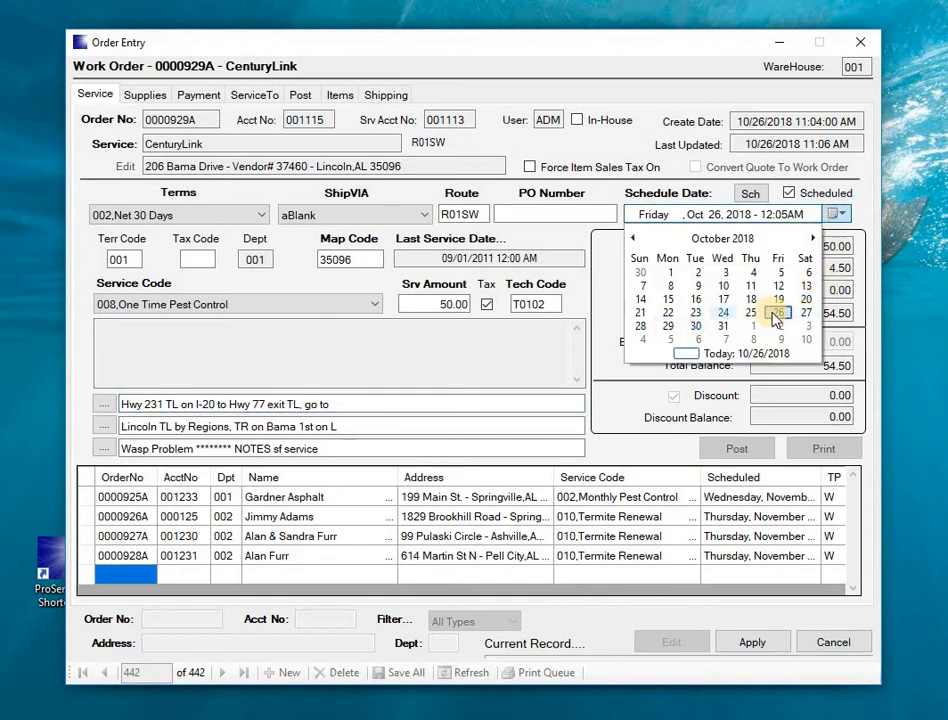
pyautogui.click(764, 215)
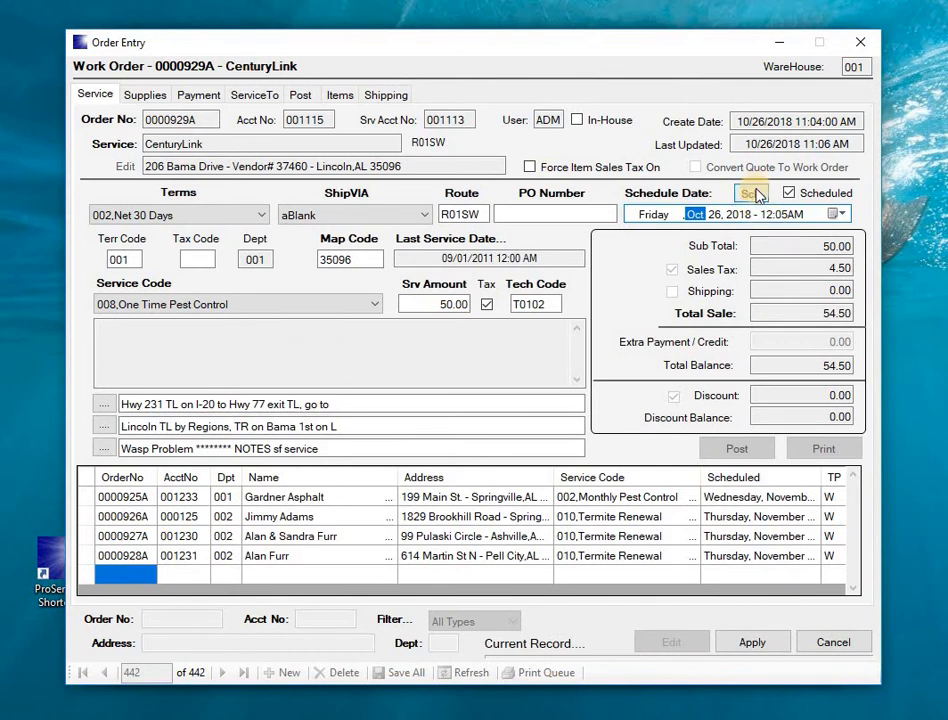
pyautogui.click(767, 215)
pyautogui.click(752, 194)
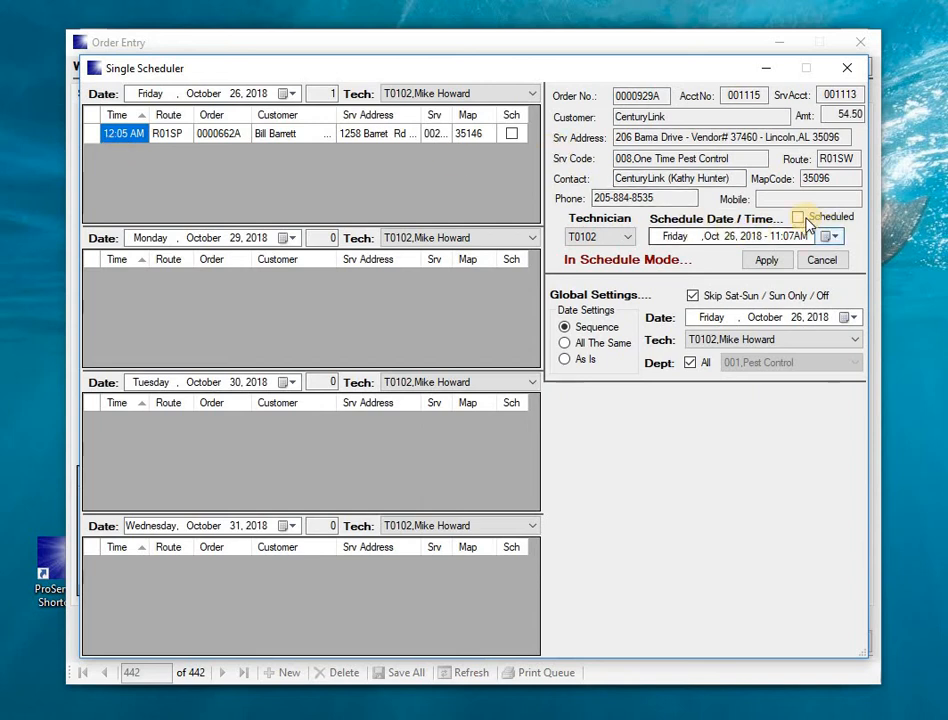
# Step: Book order 0000929A at 02:00 AM on Friday, Oct 26, 2018, marked Scheduled
pyautogui.click(775, 267)
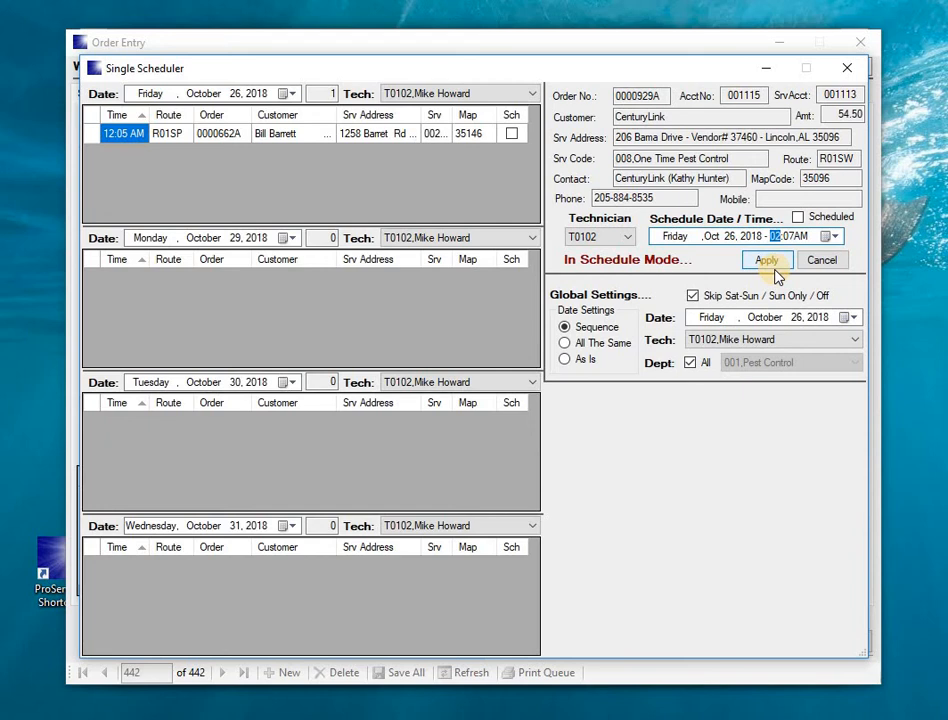
pyautogui.press('Right')
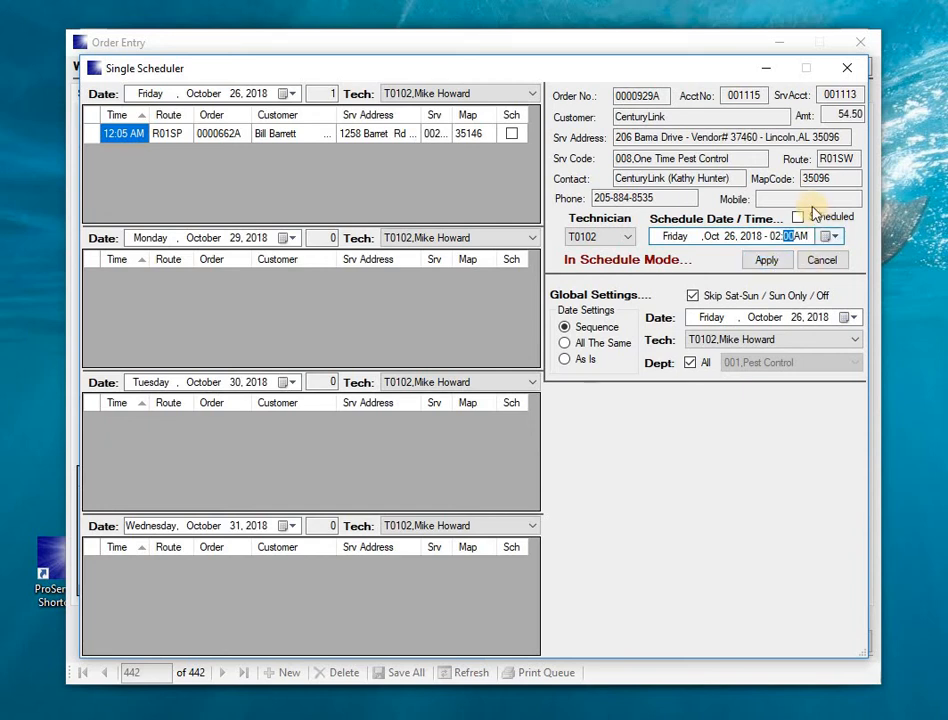
pyautogui.click(797, 217)
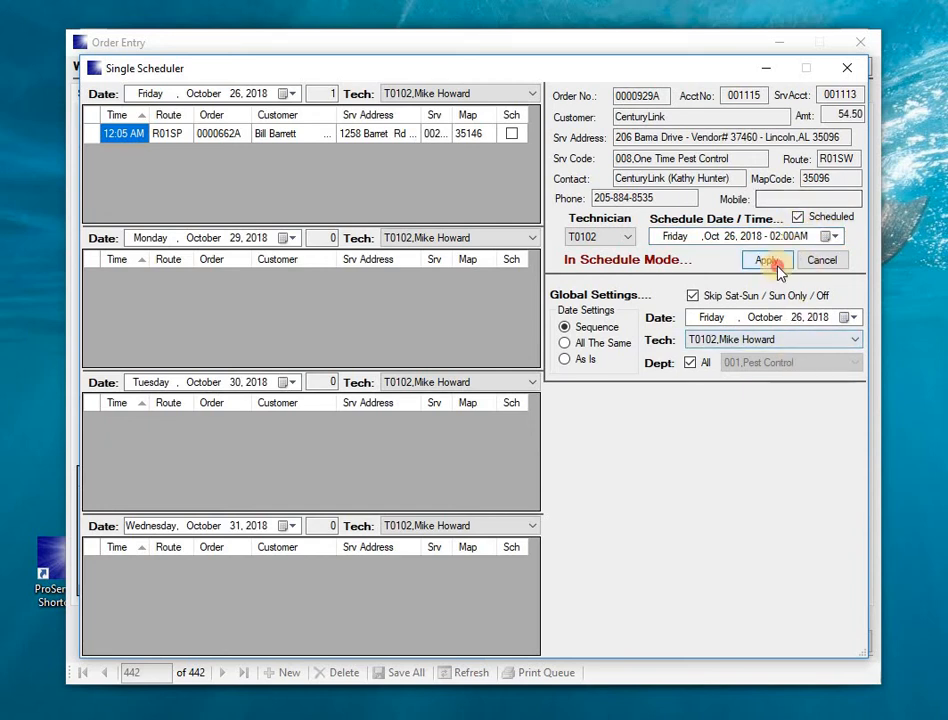
pyautogui.click(776, 263)
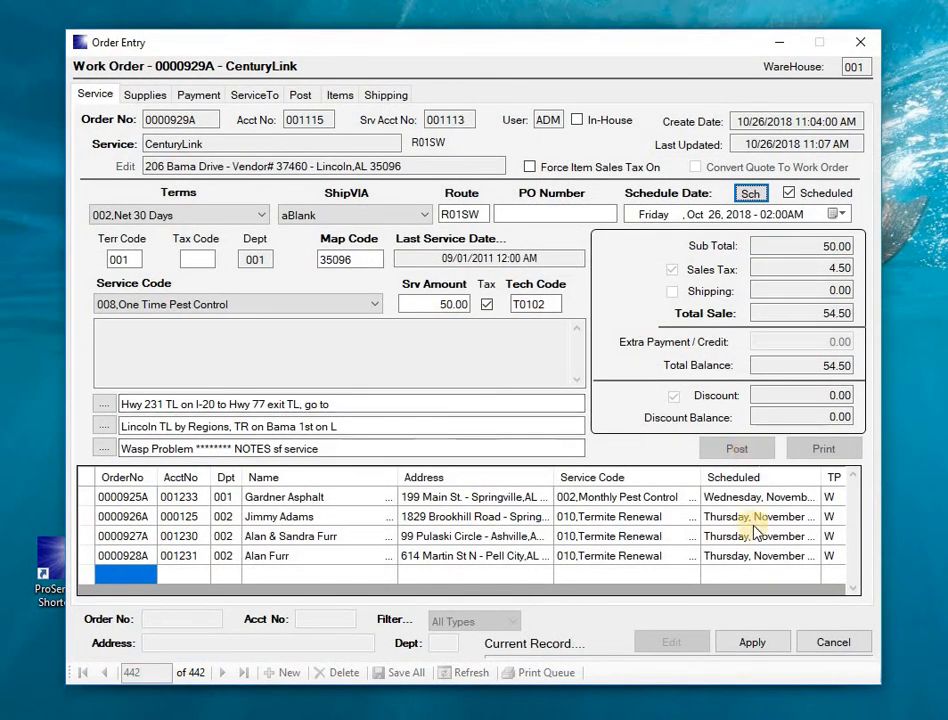
# Step: Save order 0000929A to the database and print it from the Print Queue to a preview
pyautogui.click(757, 645)
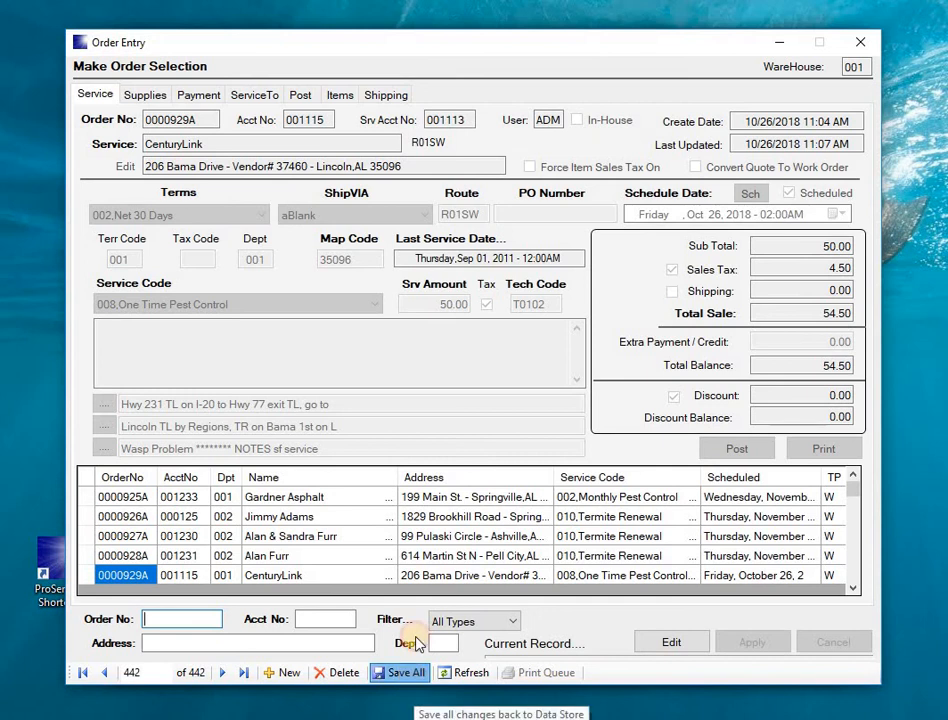
pyautogui.click(410, 680)
pyautogui.click(411, 384)
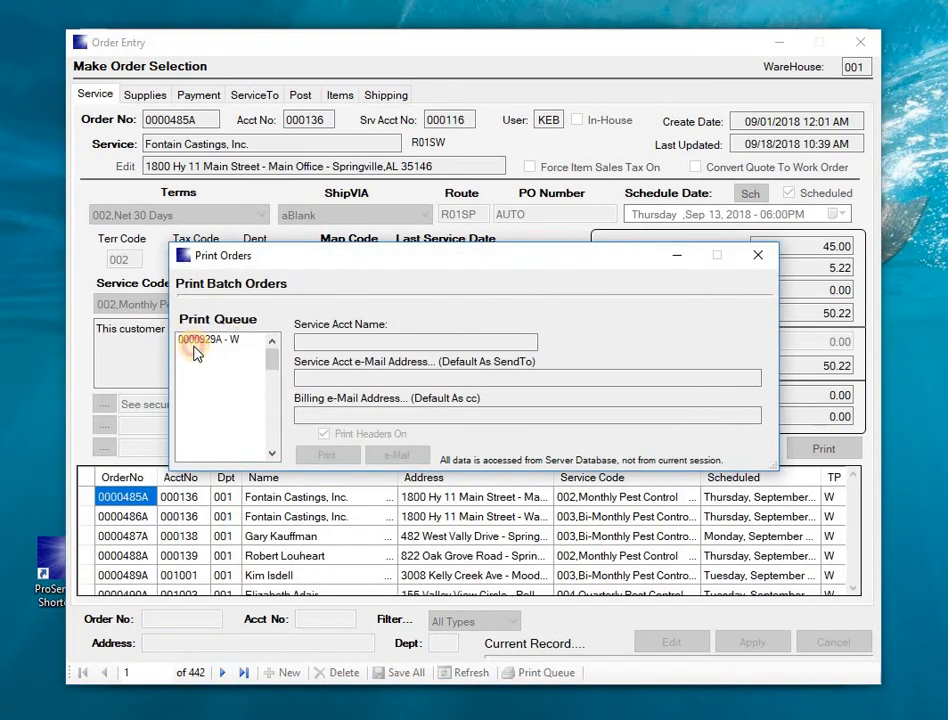
pyautogui.click(196, 347)
pyautogui.click(313, 457)
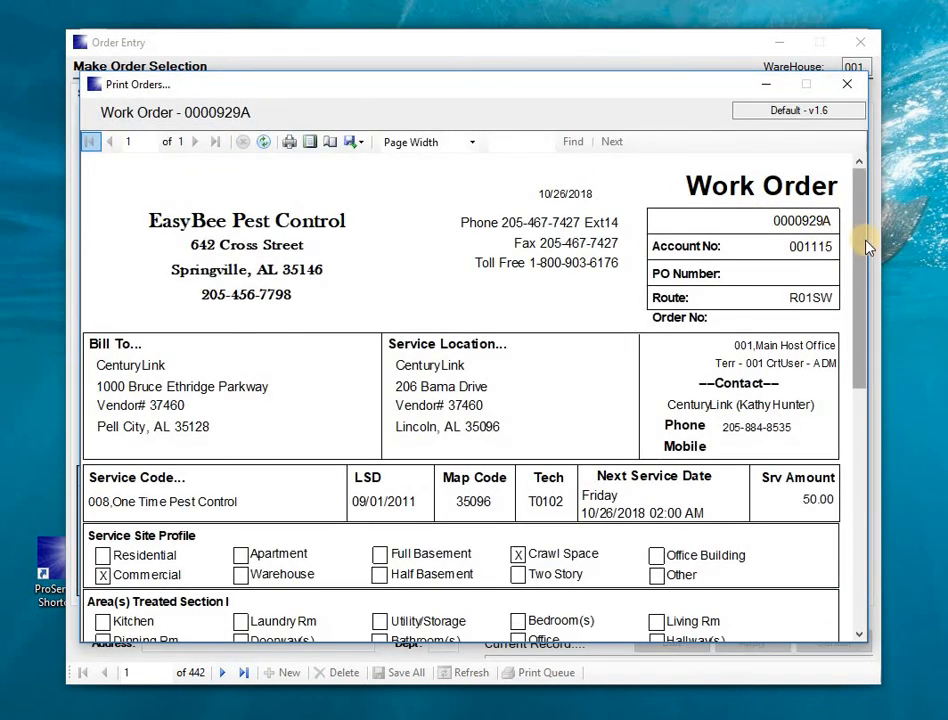
# Step: Review the 0000929A work order preview, then close it and the Print Orders dialog
pyautogui.moveTo(860, 277); pyautogui.dragTo(857, 571)
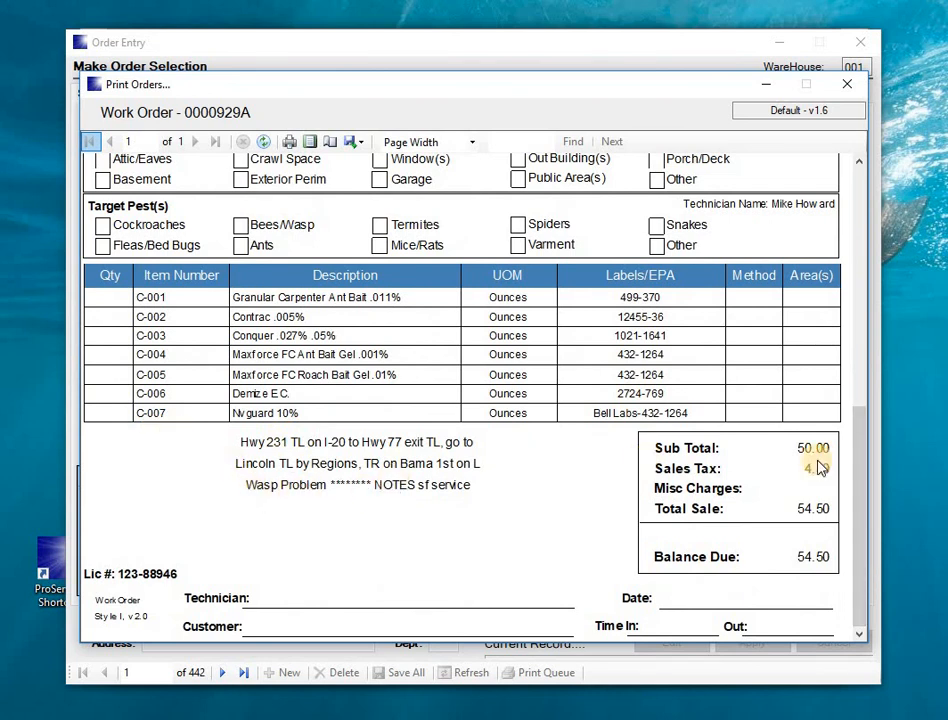
pyautogui.moveTo(859, 444); pyautogui.dragTo(847, 288)
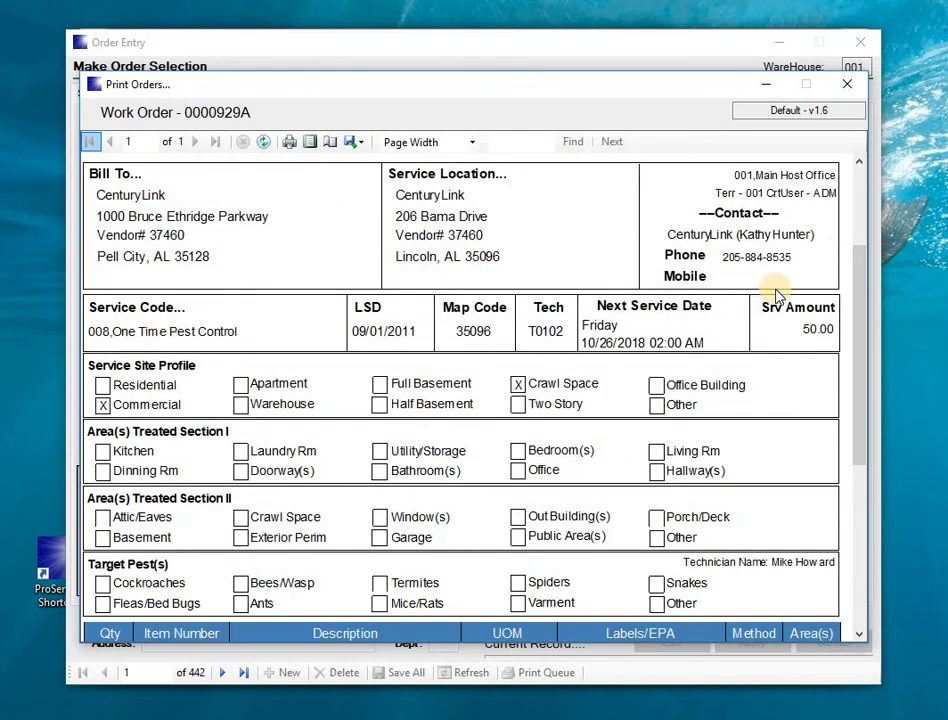
pyautogui.moveTo(862, 297); pyautogui.dragTo(874, 463)
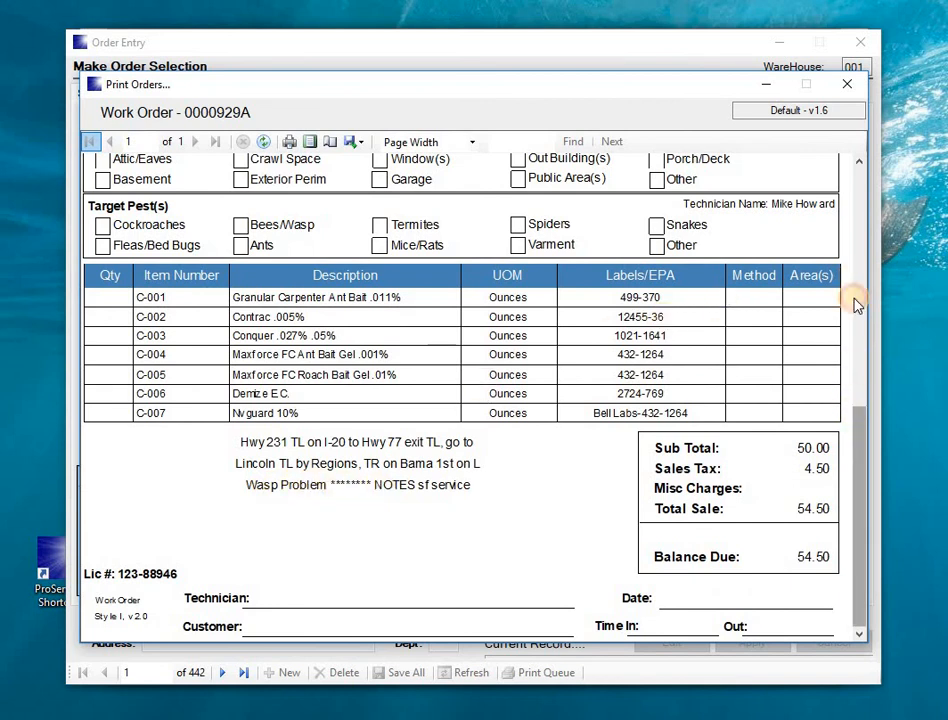
pyautogui.scroll(10, 850, 250)
pyautogui.click(847, 84)
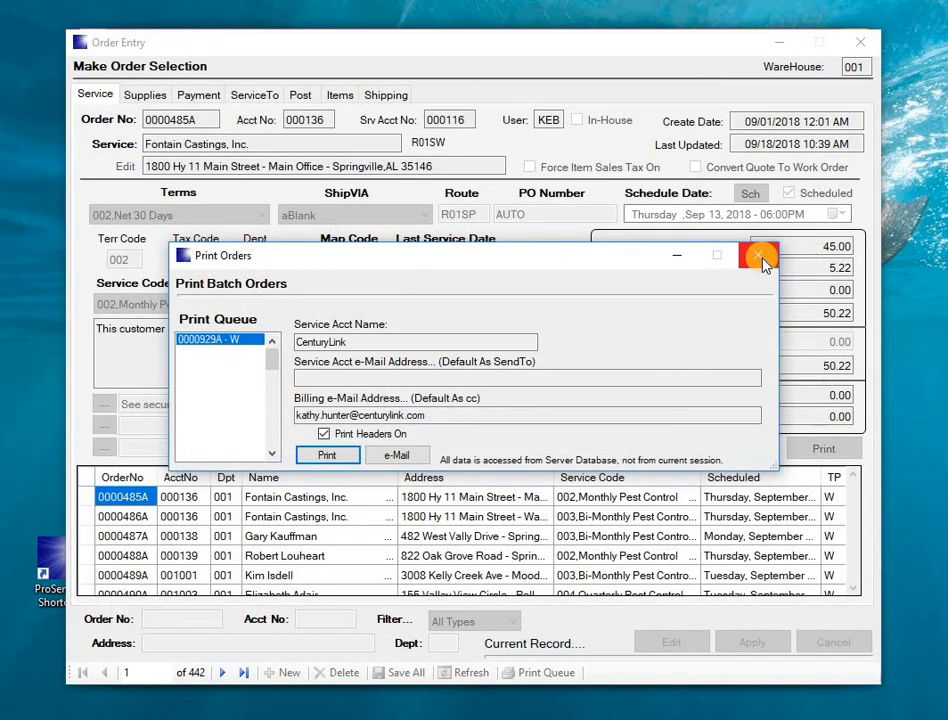
pyautogui.click(762, 259)
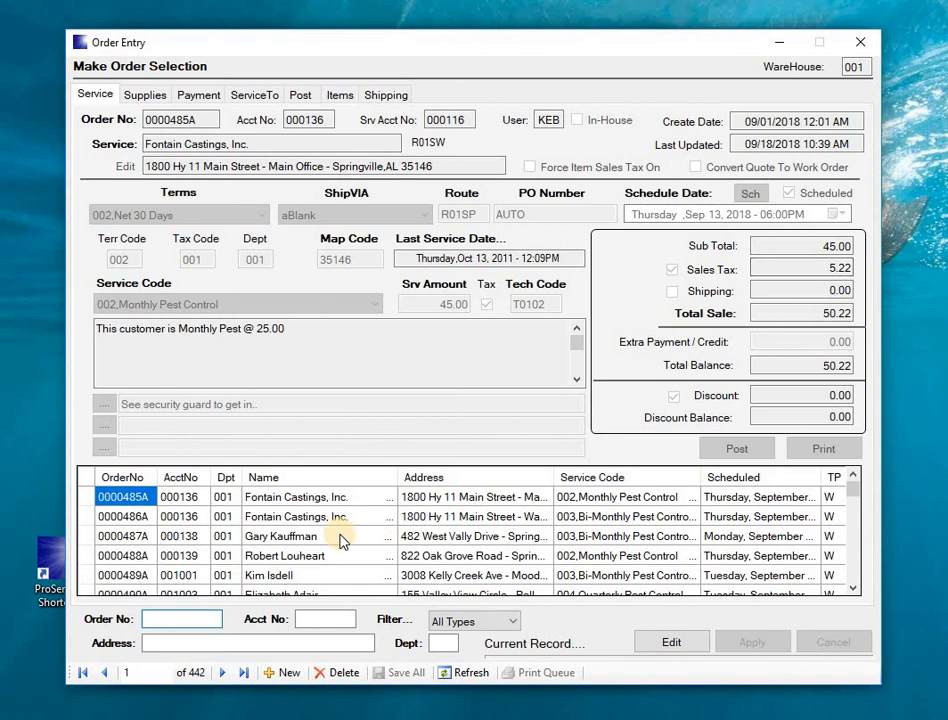